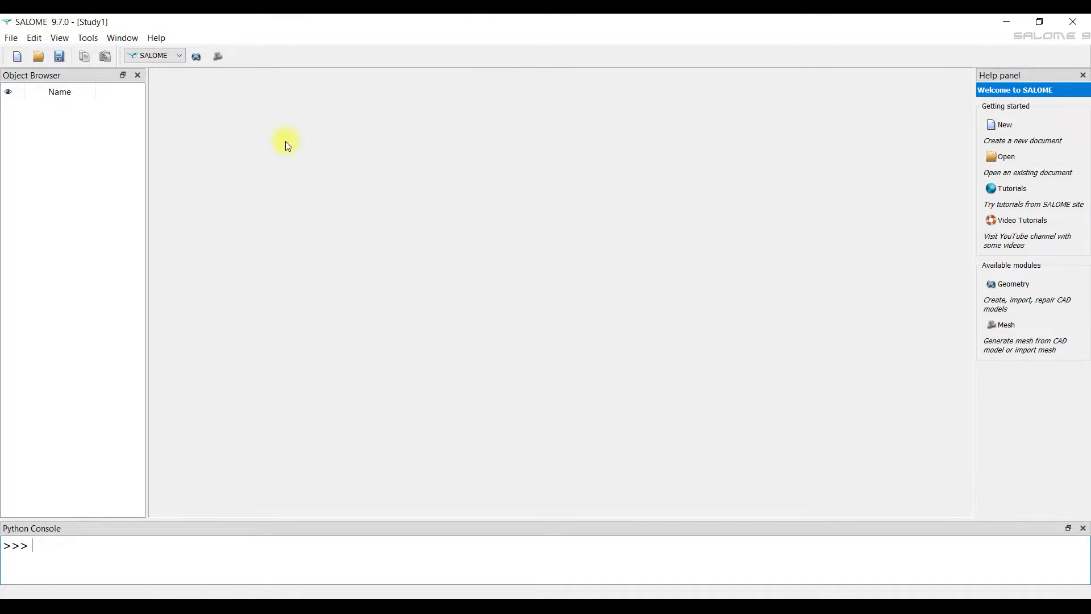
Activate the Geometry module in a new study
{"action": "left_click", "coordinate": [179, 57]}
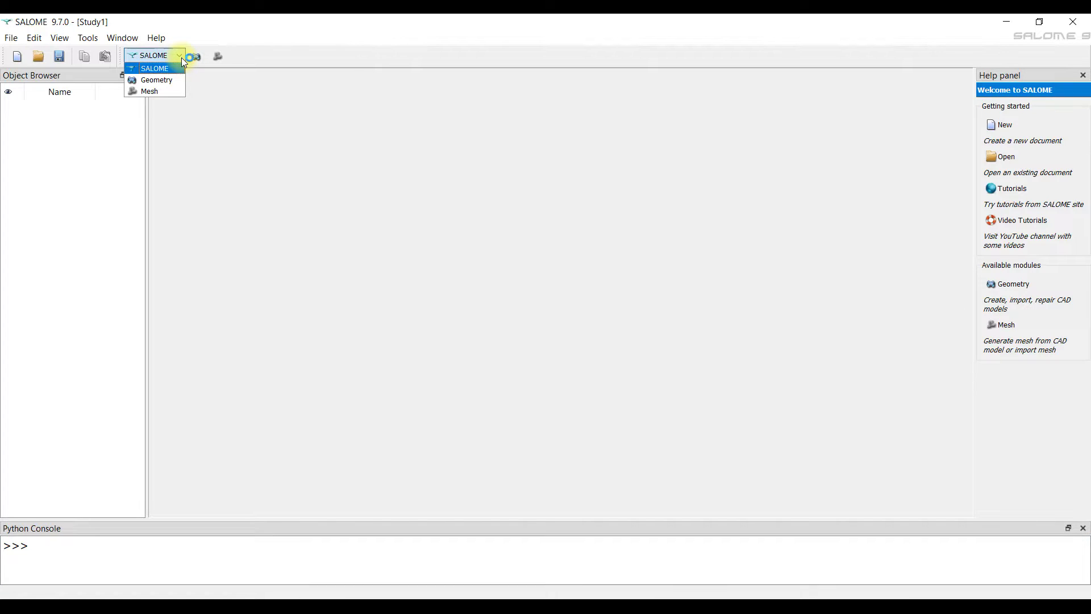
{"action": "left_click", "coordinate": [182, 57]}
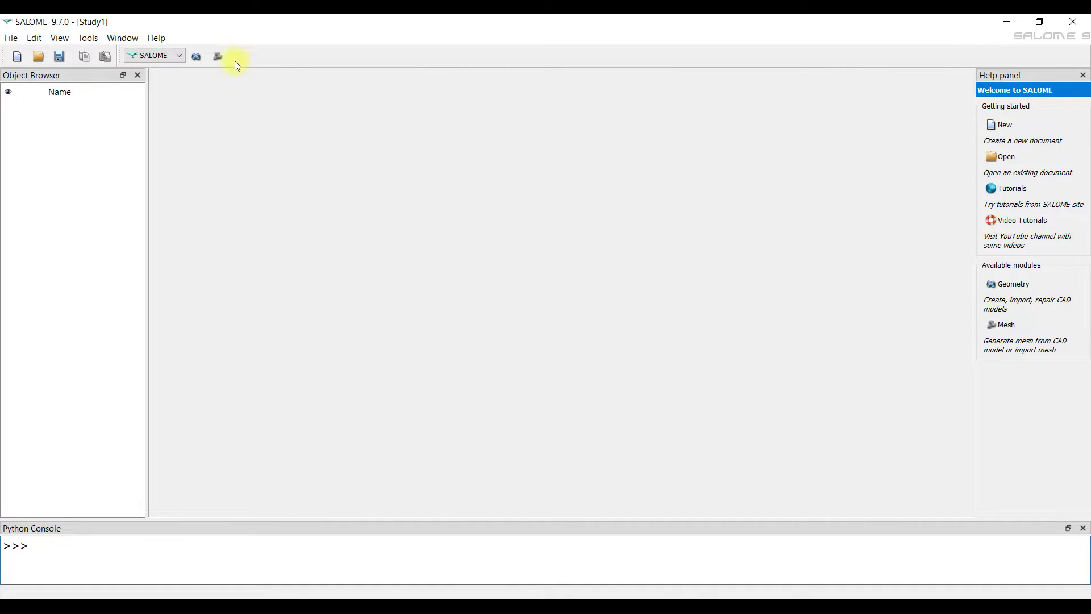
{"action": "left_click", "coordinate": [178, 55]}
{"action": "left_click", "coordinate": [172, 77]}
{"action": "left_click", "coordinate": [195, 59]}
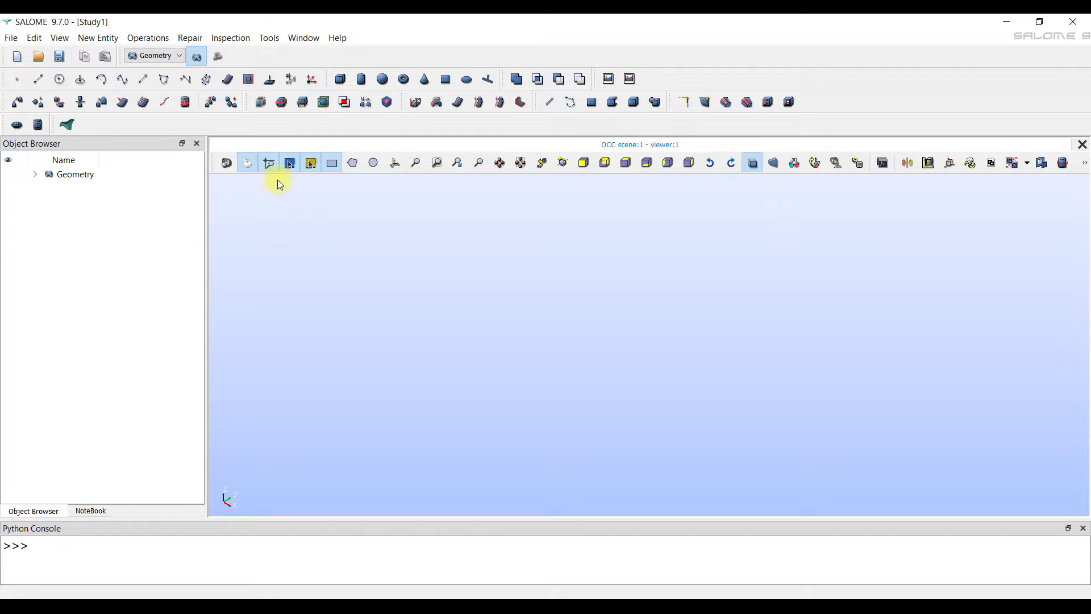
Import the STEP file Osnovanie.stp with assembly creation enabled
{"action": "left_click", "coordinate": [11, 38]}
{"action": "mouse_move", "coordinate": [153, 181]}
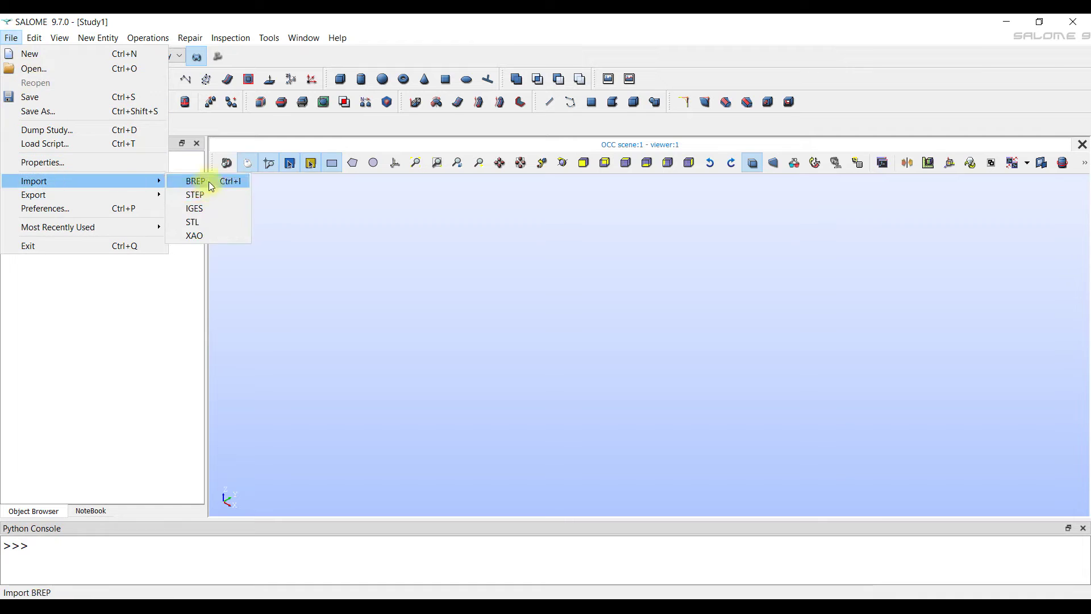
{"action": "left_click", "coordinate": [217, 196]}
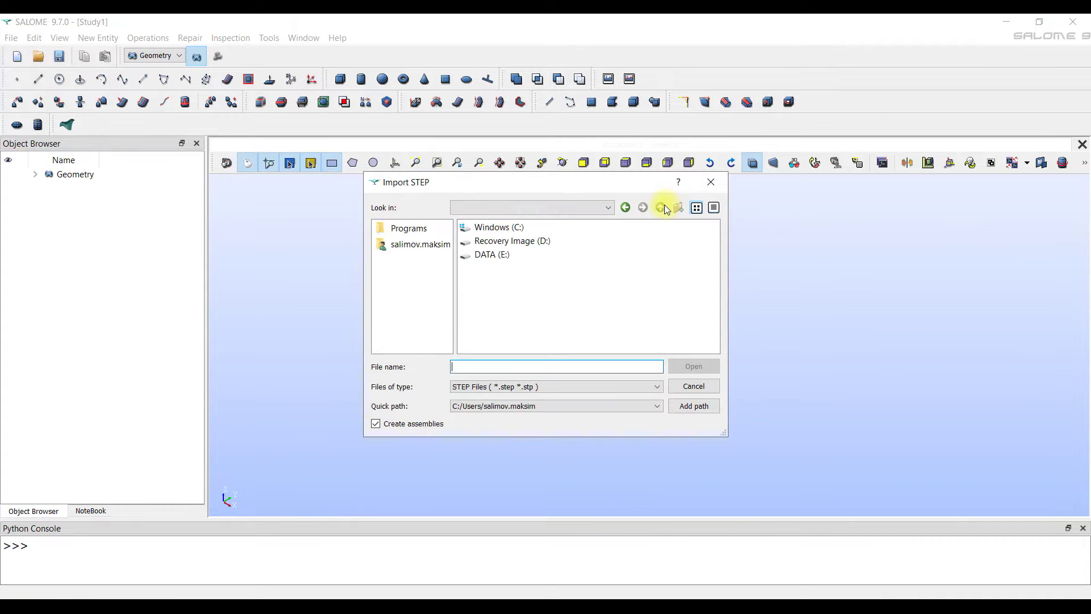
{"action": "double_click", "coordinate": [503, 231]}
{"action": "double_click", "coordinate": [495, 228]}
{"action": "double_click", "coordinate": [490, 227]}
{"action": "left_click", "coordinate": [500, 228]}
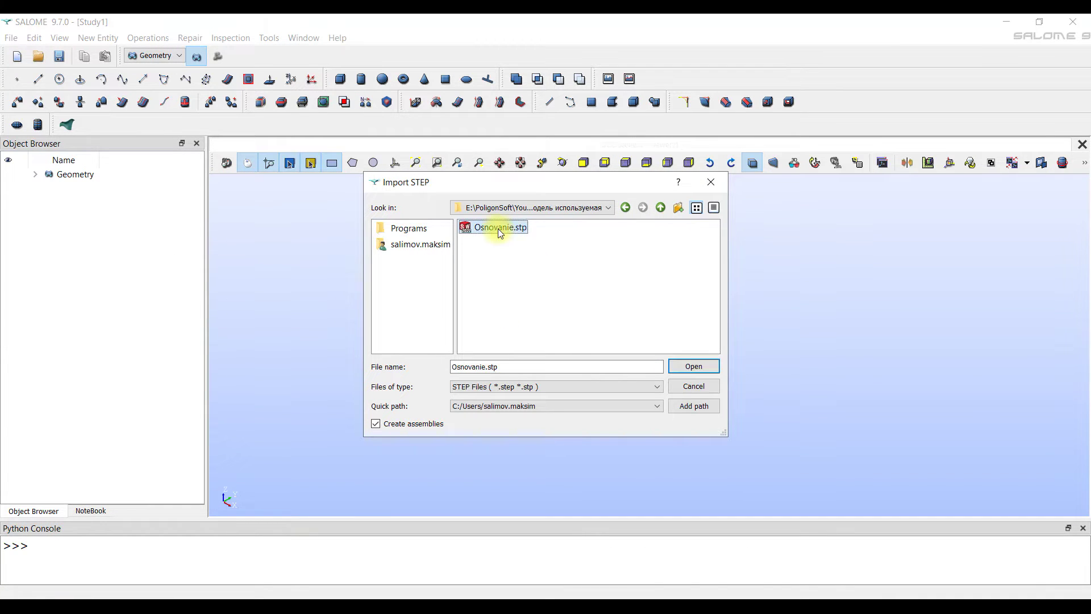
{"action": "left_click", "coordinate": [686, 367]}
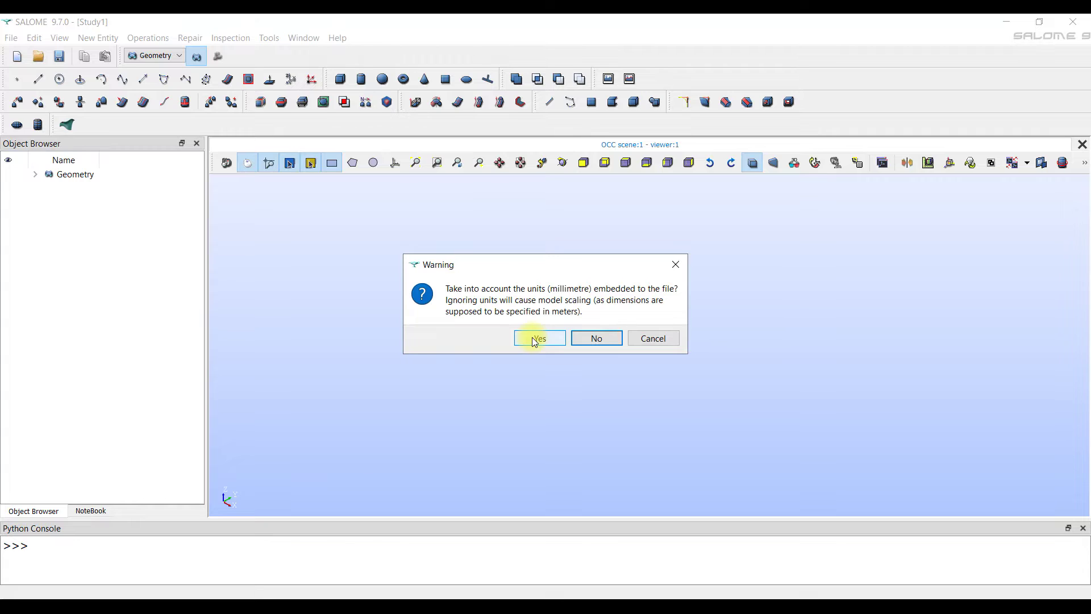
Ignore the millimetre units embedded in the file and create a partition from the imported solids
{"action": "left_click", "coordinate": [610, 340]}
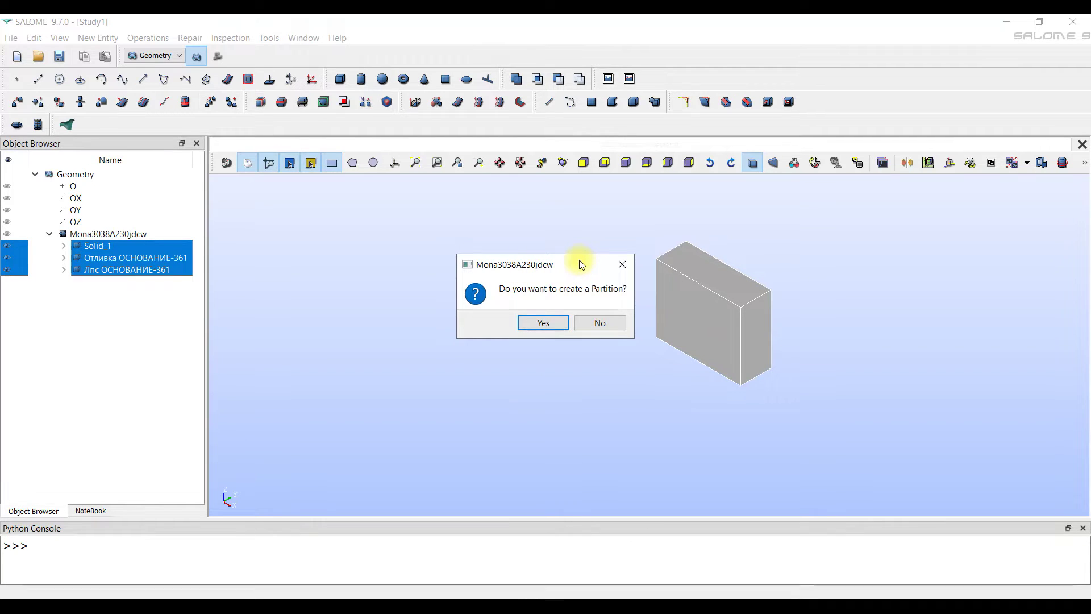
{"action": "left_click", "coordinate": [543, 323]}
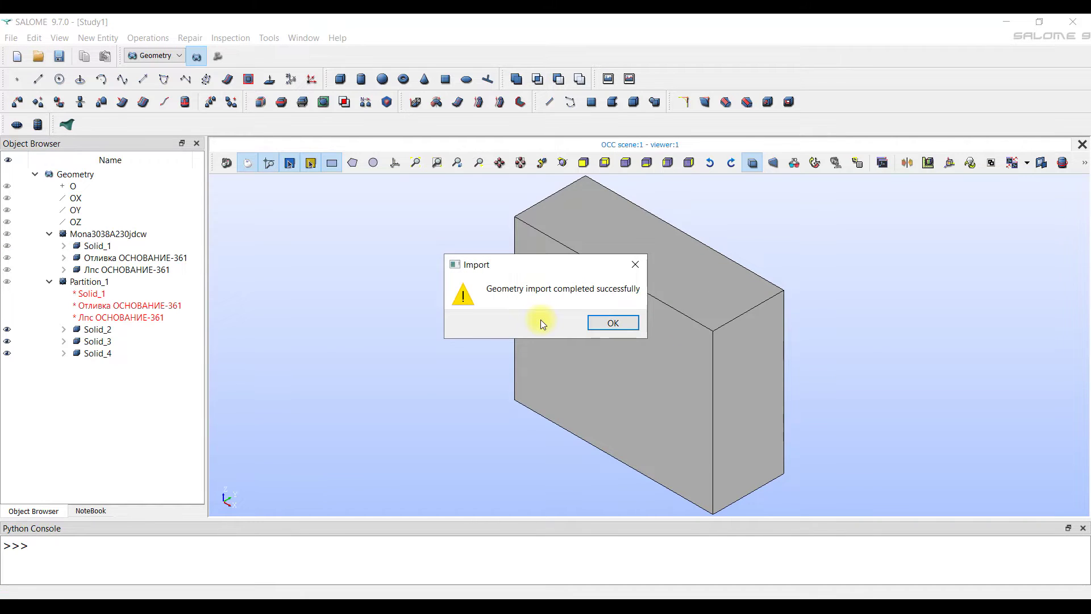
{"action": "left_click", "coordinate": [607, 321]}
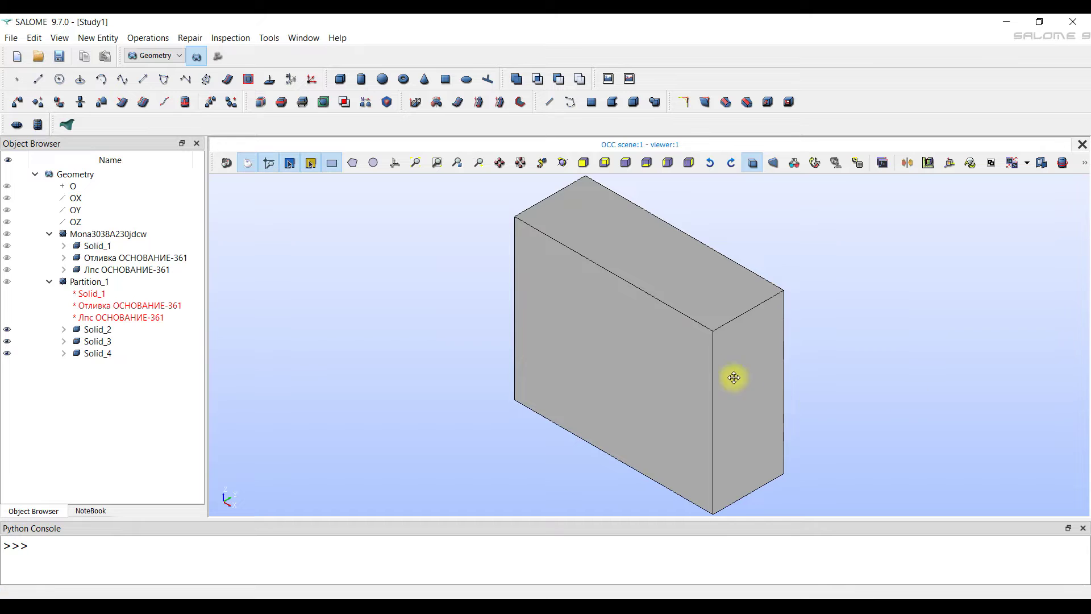
Hide Solid_2, the outer block of Partition_1, to expose the parts inside it
{"action": "right_click_drag", "start_coordinate": [541, 324], "coordinate": [594, 315], "text": "ctrl"}
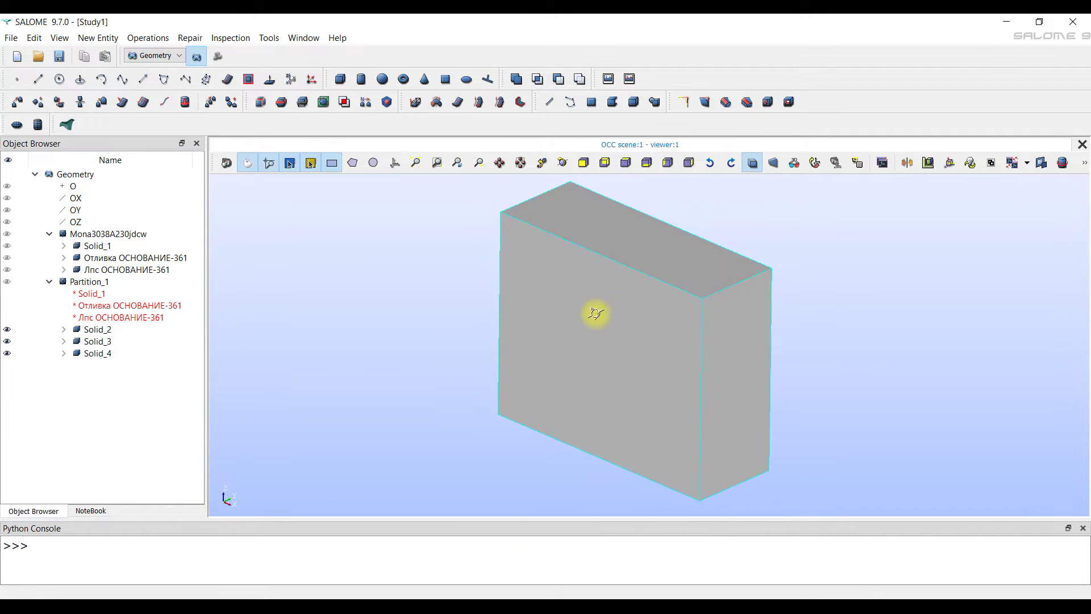
{"action": "mouse_move", "coordinate": [640, 319]}
{"action": "left_mouse_down", "text": "ctrl"}
{"action": "mouse_move", "coordinate": [646, 293]}
{"action": "mouse_move", "coordinate": [646, 355]}
{"action": "mouse_move", "coordinate": [647, 313]}
{"action": "left_mouse_up", "text": "ctrl"}
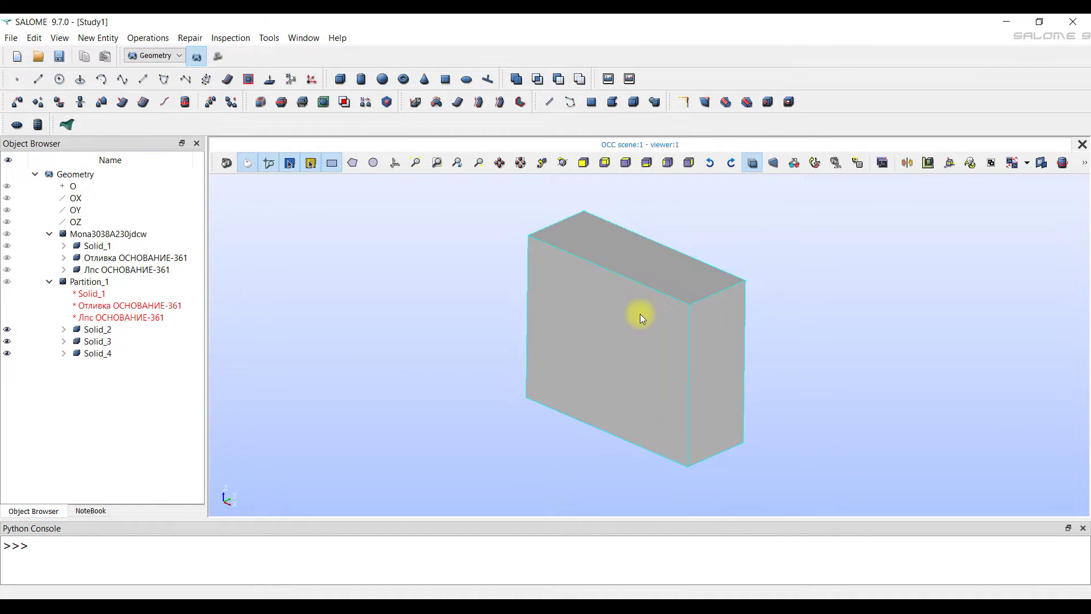
{"action": "mouse_move", "coordinate": [638, 309]}
{"action": "middle_mouse_down", "text": "ctrl"}
{"action": "mouse_move", "coordinate": [570, 263]}
{"action": "mouse_move", "coordinate": [633, 375]}
{"action": "mouse_move", "coordinate": [621, 297]}
{"action": "mouse_move", "coordinate": [625, 323]}
{"action": "middle_mouse_up", "text": "ctrl"}
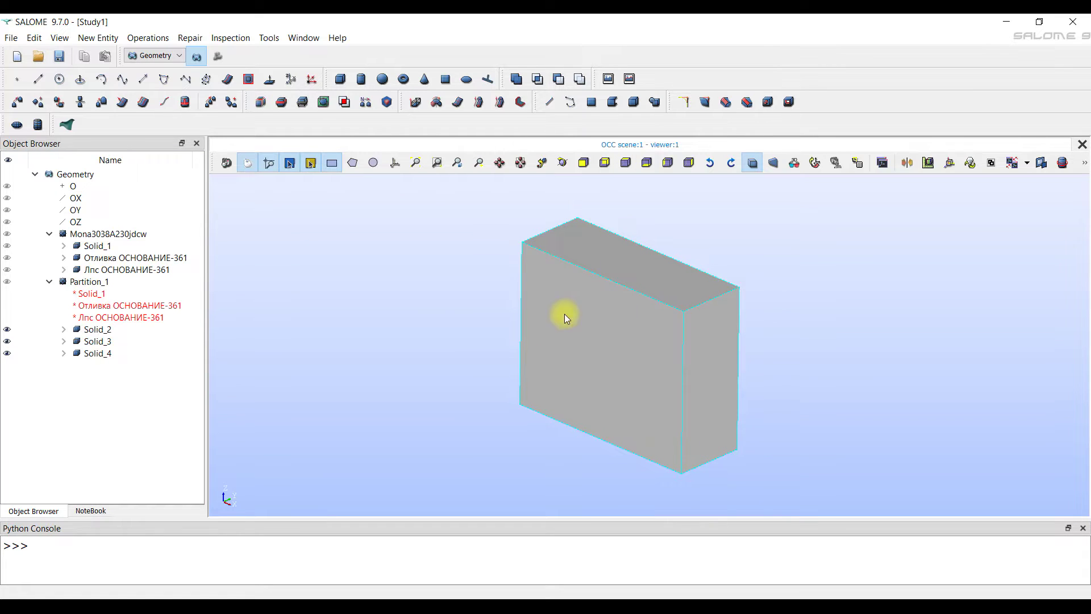
{"action": "left_click", "coordinate": [8, 329]}
{"action": "right_click_drag", "start_coordinate": [581, 247], "coordinate": [306, 307], "text": "ctrl"}
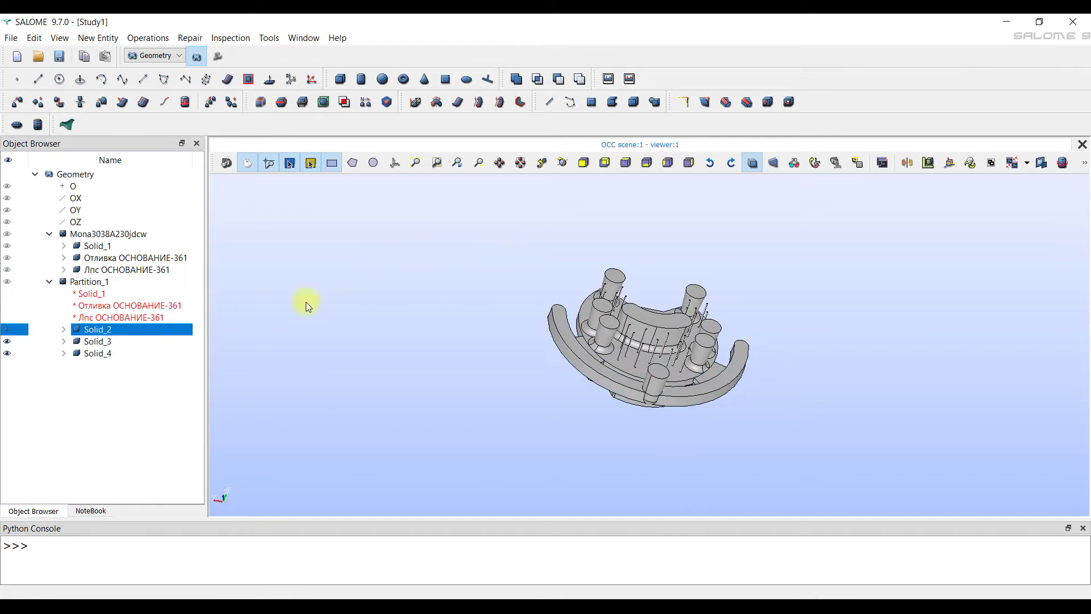
Toggle the visibility of Solid_3 and Solid_4 to identify which part each one represents
{"action": "left_click", "coordinate": [8, 341]}
{"action": "left_click", "coordinate": [8, 341]}
{"action": "left_click", "coordinate": [7, 353]}
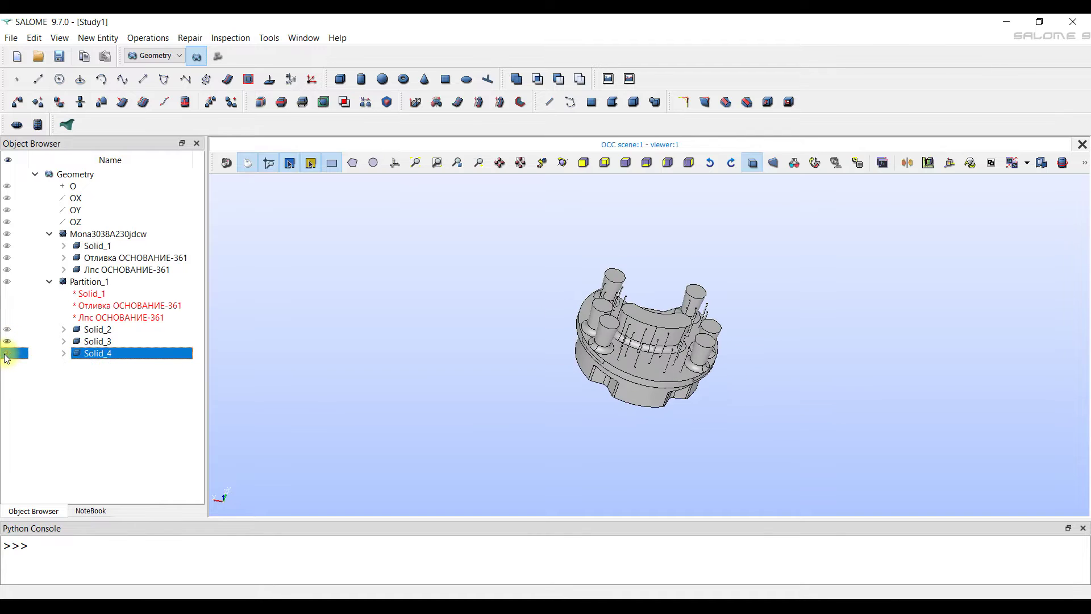
{"action": "left_click", "coordinate": [7, 355]}
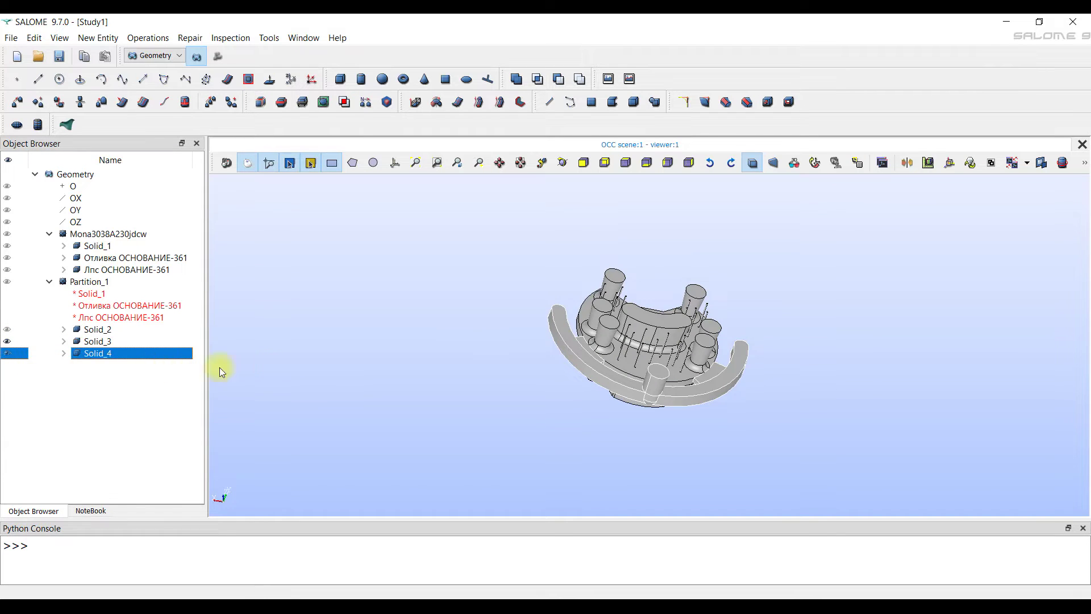
{"action": "left_click", "coordinate": [587, 254]}
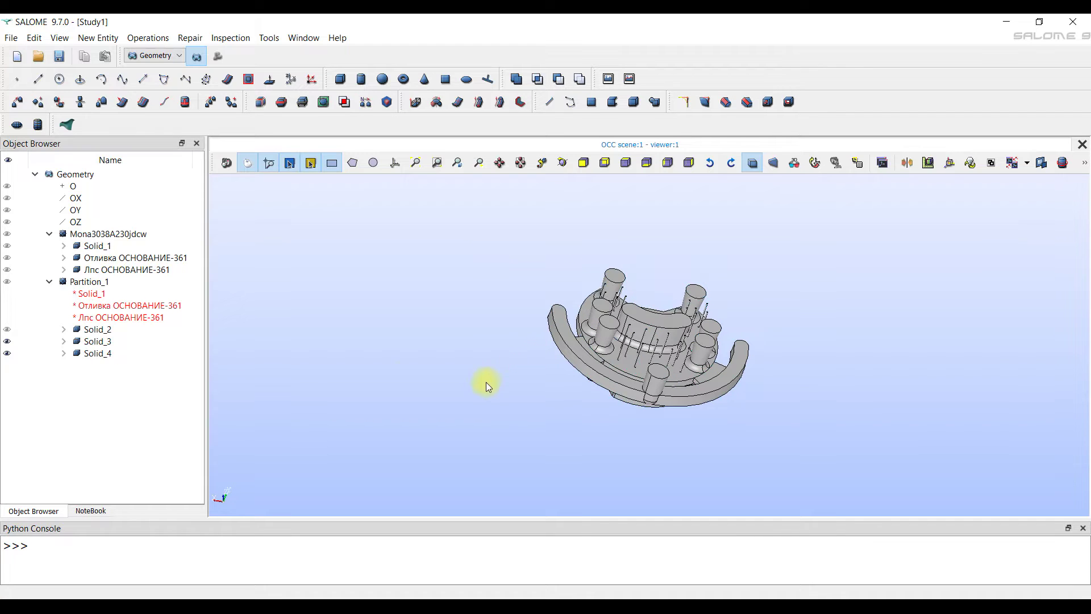
Examine Partition_1 by selecting its inner solids and its references to the source bodies
{"action": "left_click", "coordinate": [94, 282]}
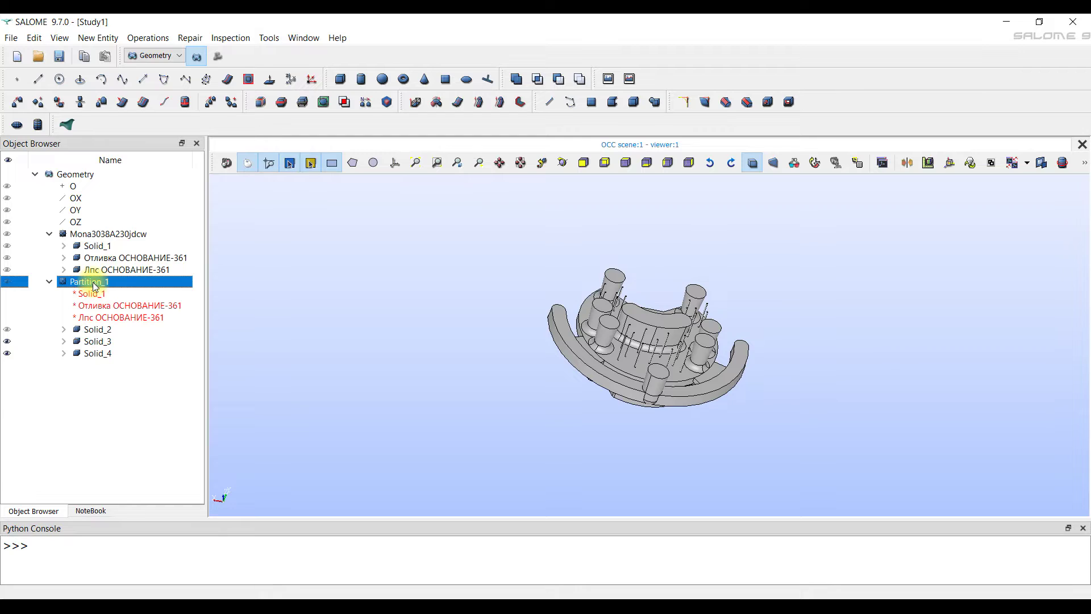
{"action": "left_click", "coordinate": [94, 341]}
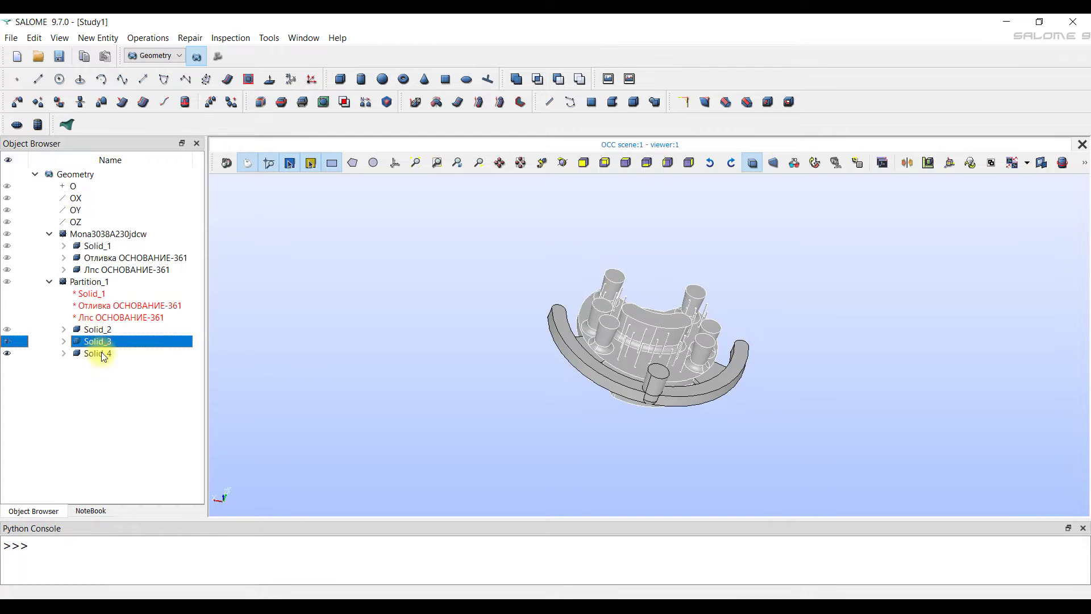
{"action": "left_click", "coordinate": [103, 354]}
{"action": "left_click", "coordinate": [94, 293]}
{"action": "left_click", "coordinate": [101, 307]}
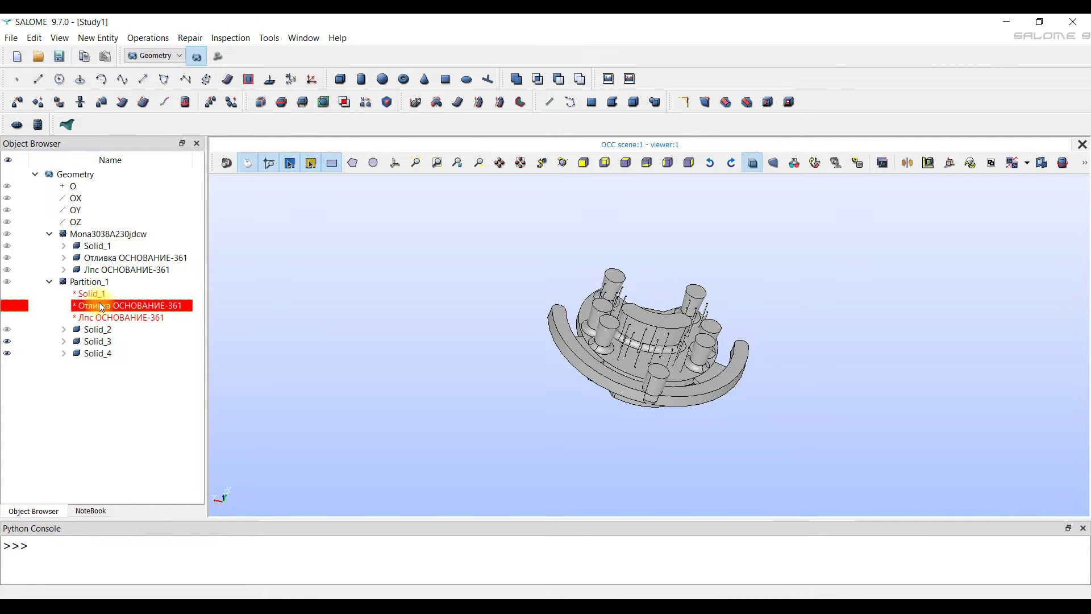
{"action": "left_click", "coordinate": [108, 319]}
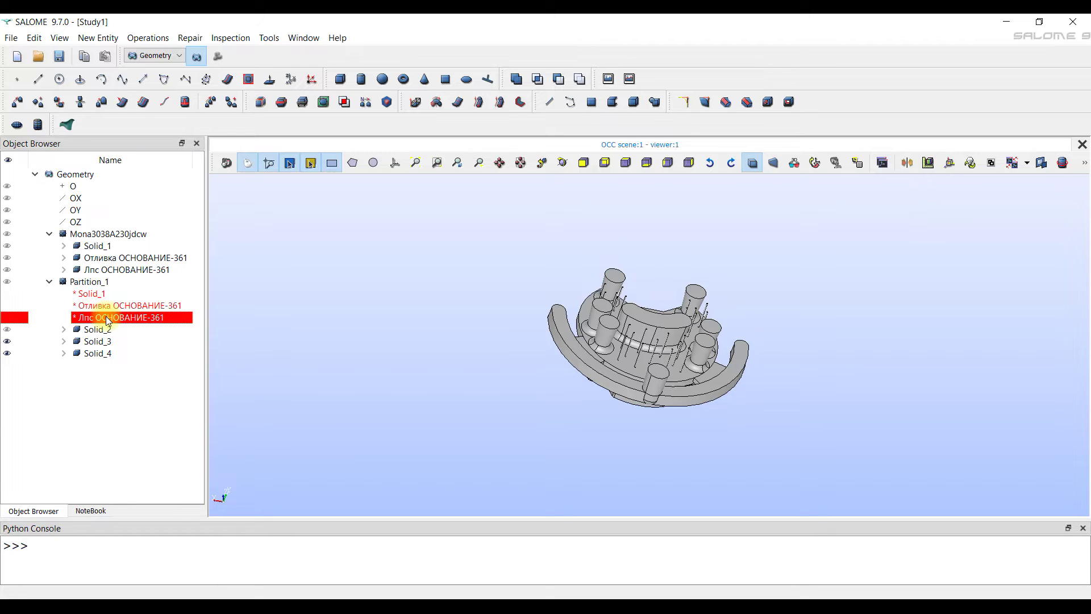
{"action": "left_click", "coordinate": [236, 306]}
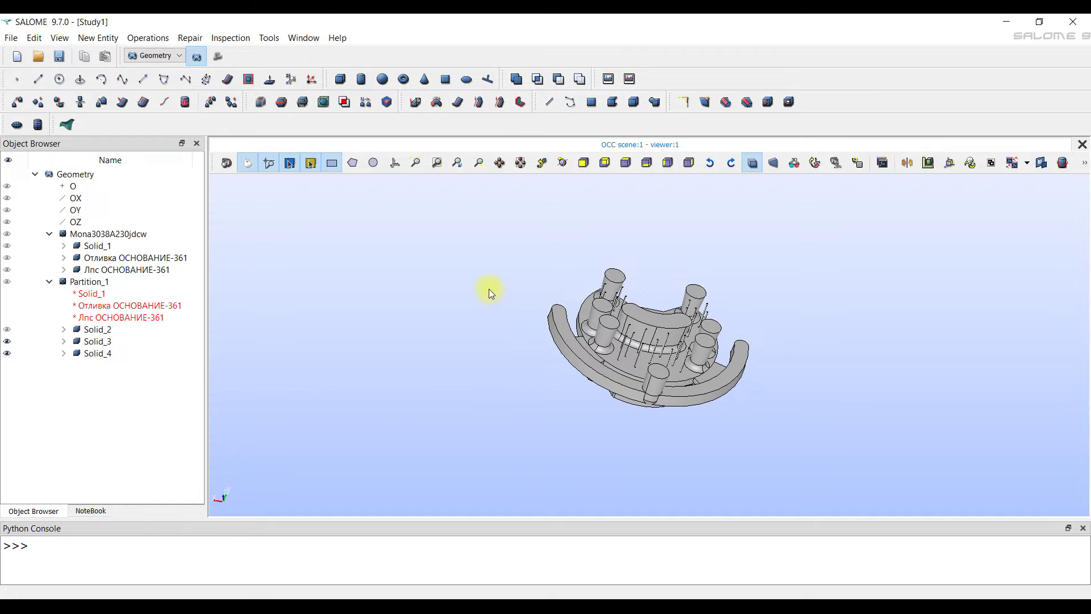
Run Check Shape on Partition_1 with the geometry check included
{"action": "left_click", "coordinate": [230, 38]}
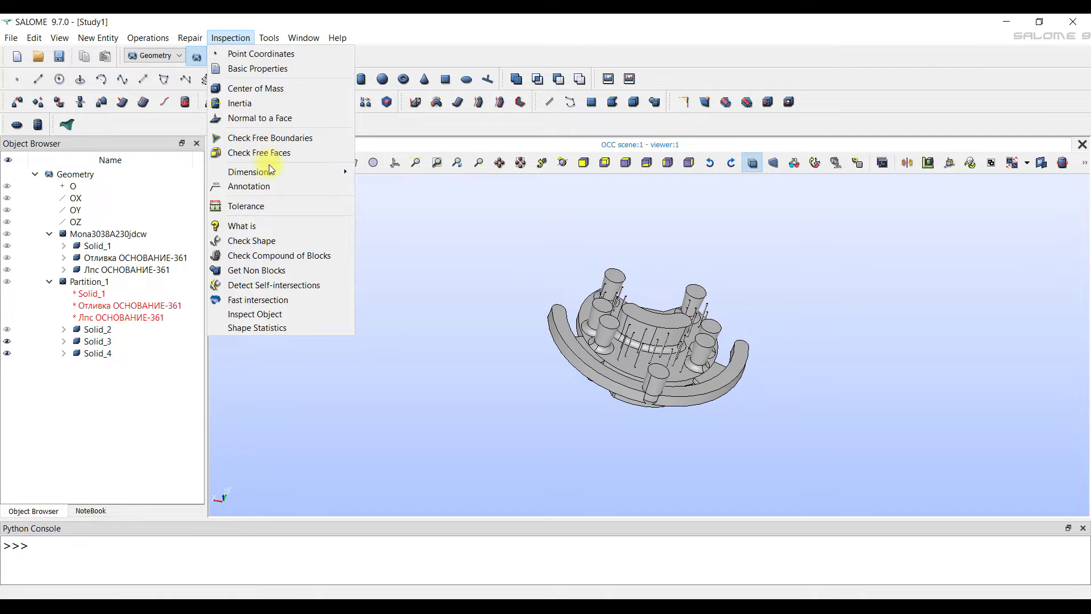
{"action": "left_click", "coordinate": [289, 240]}
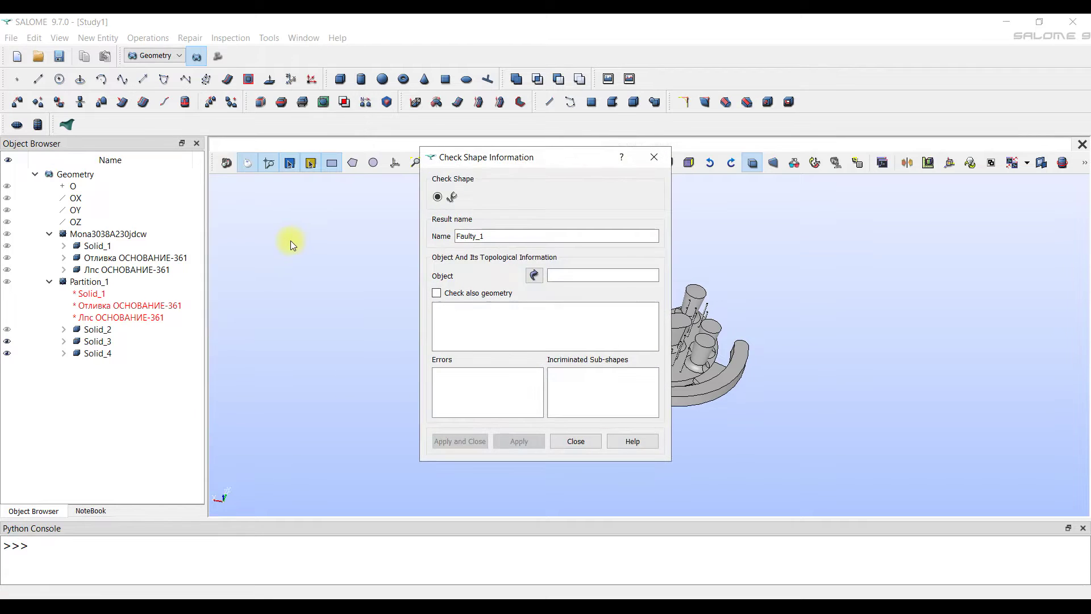
{"action": "left_click", "coordinate": [87, 283]}
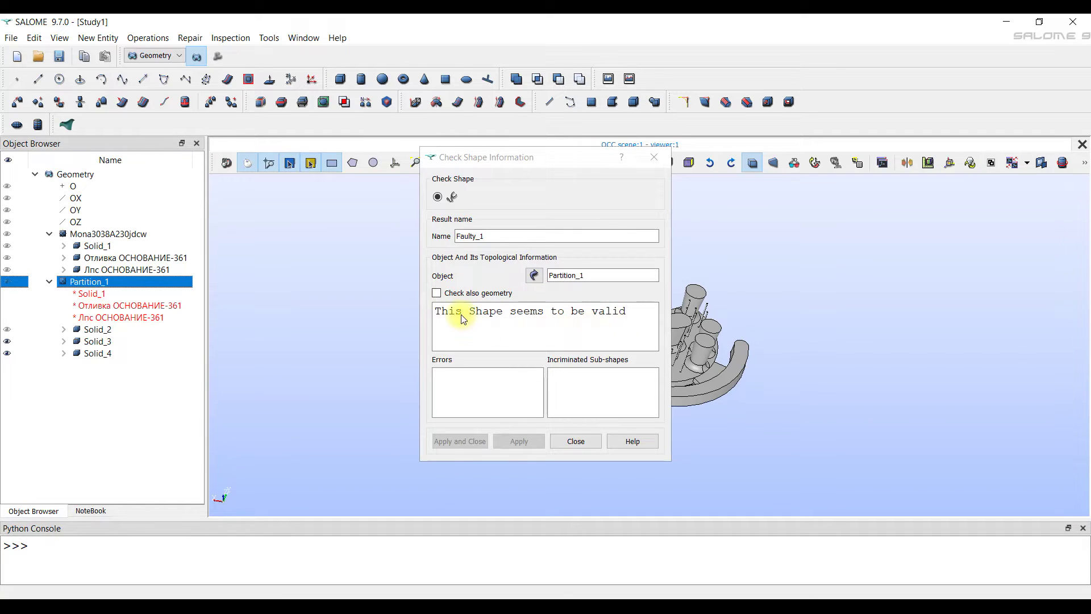
{"action": "left_click", "coordinate": [436, 293]}
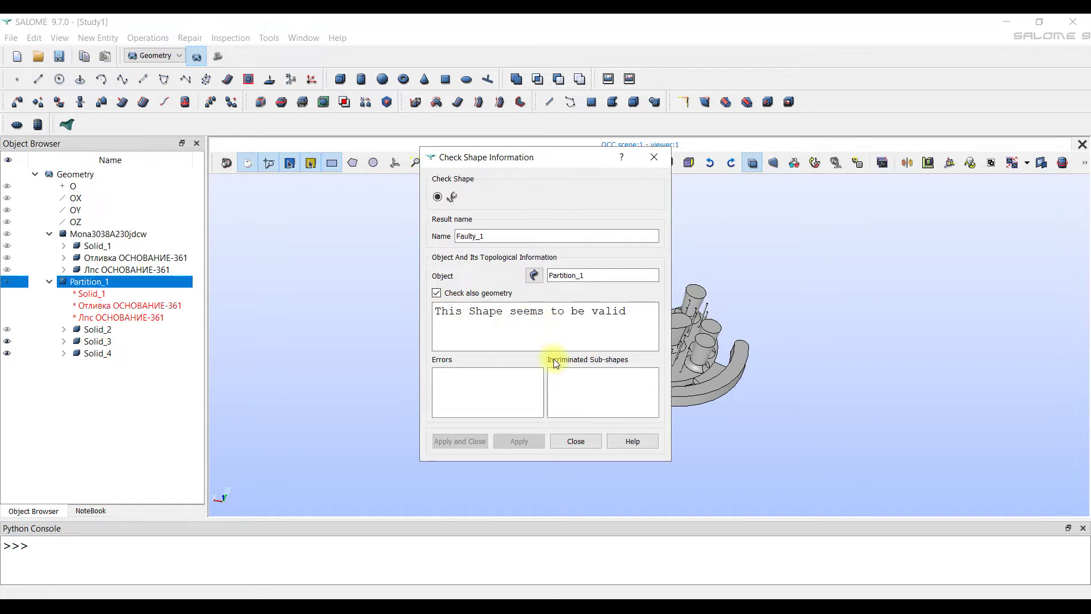
{"action": "left_click", "coordinate": [576, 438]}
{"action": "left_click", "coordinate": [577, 441]}
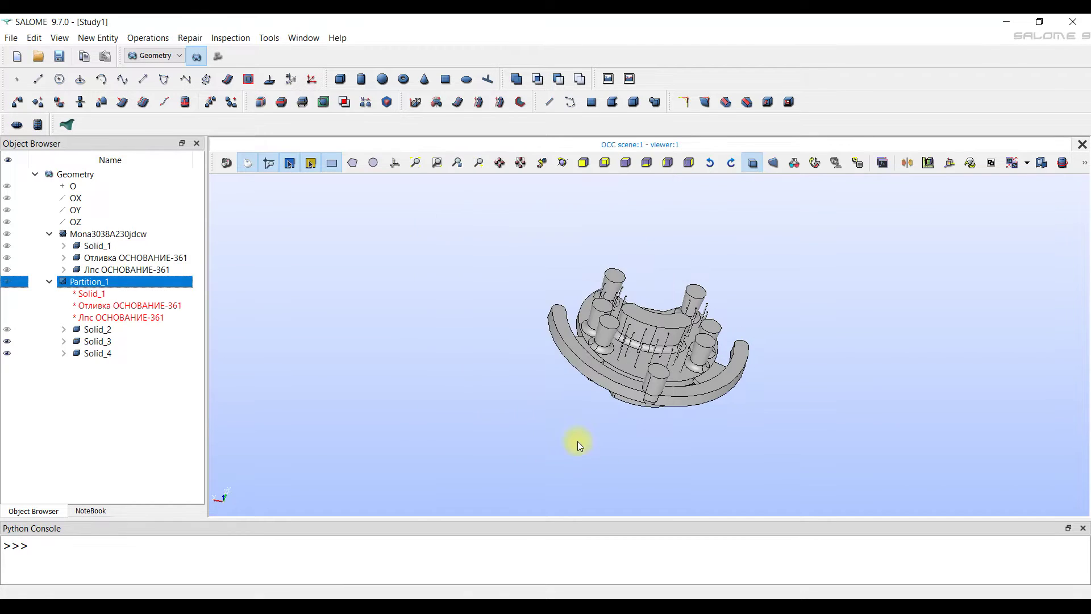
Rename Solid_2 as Mold and Solid_3 as Casting within Partition_1
{"action": "left_click", "coordinate": [15, 329]}
{"action": "left_click", "coordinate": [97, 331]}
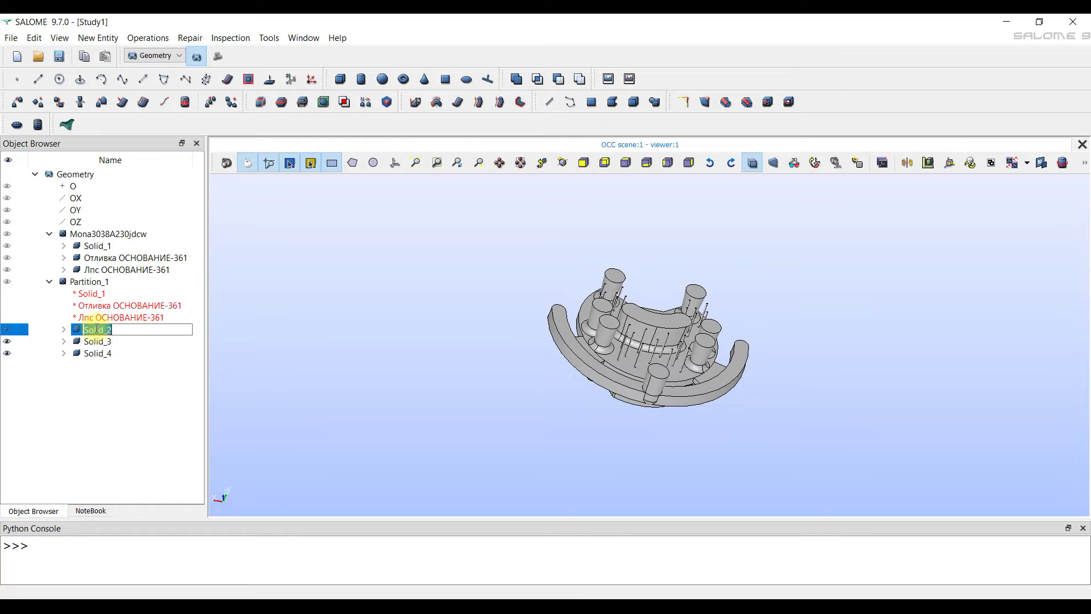
{"action": "type", "text": "Mold"}
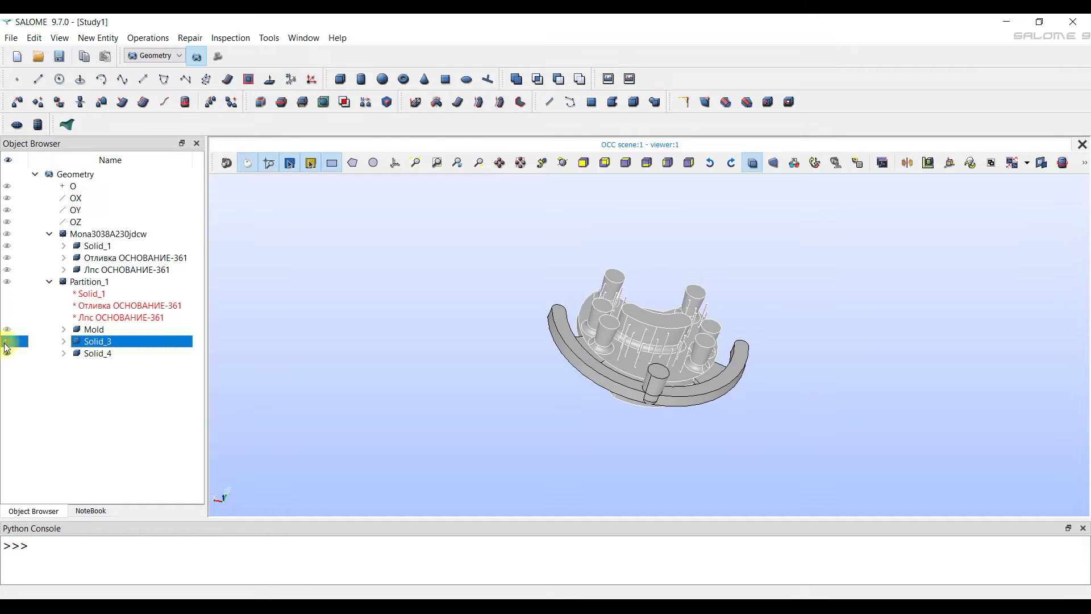
{"action": "double_click", "coordinate": [94, 341]}
{"action": "type", "text": "Casting"}
{"action": "key", "text": "Return"}
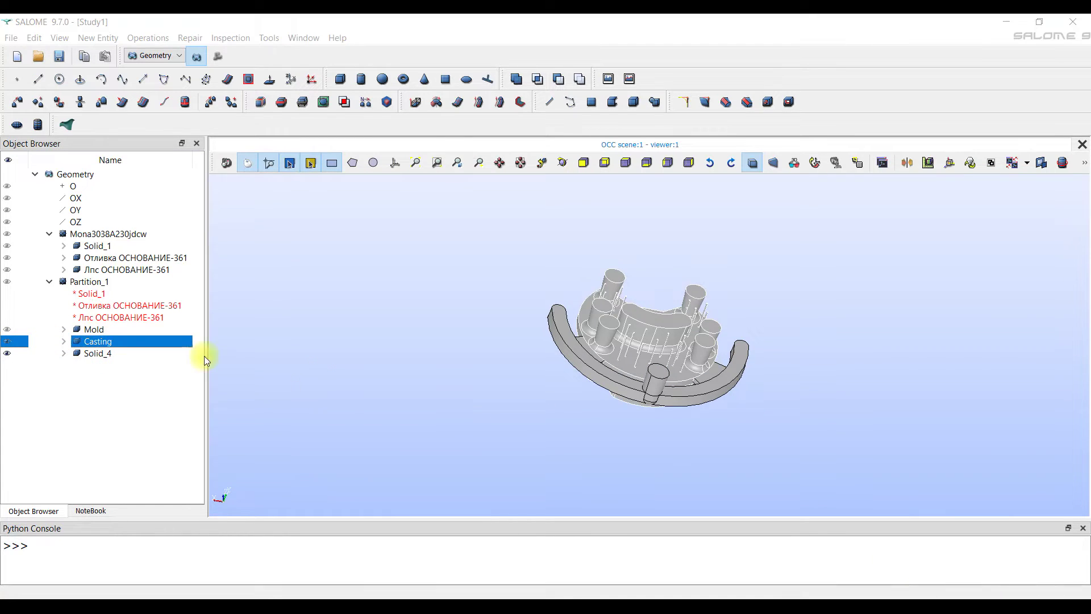
Rename Solid_4 of Partition_1 as Collector
{"action": "left_click", "coordinate": [94, 353]}
{"action": "double_click", "coordinate": [94, 353]}
{"action": "type", "text": "Collector"}
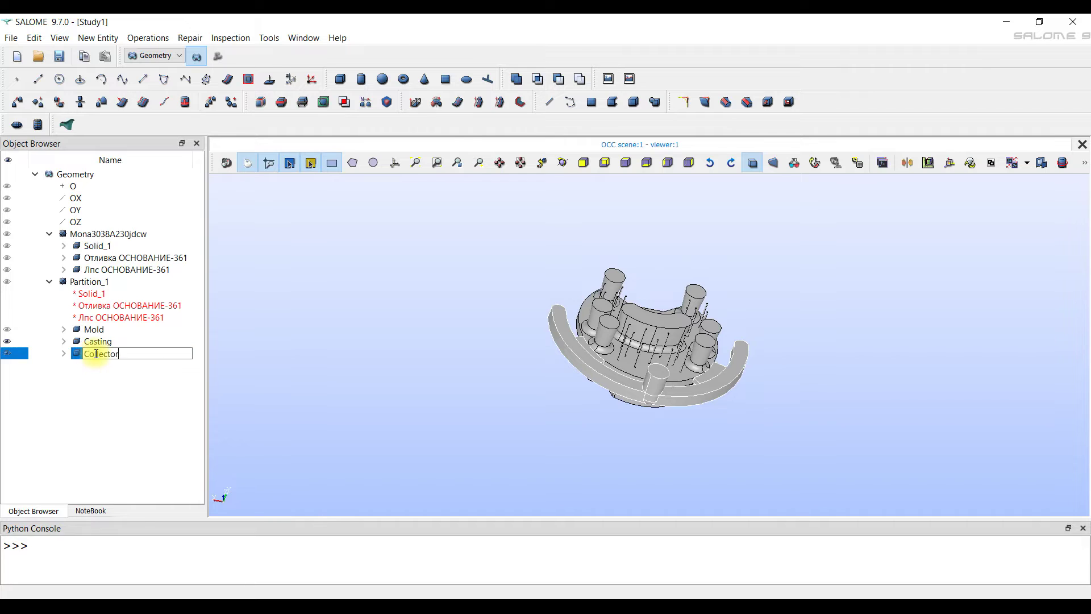
{"action": "left_click", "coordinate": [415, 418]}
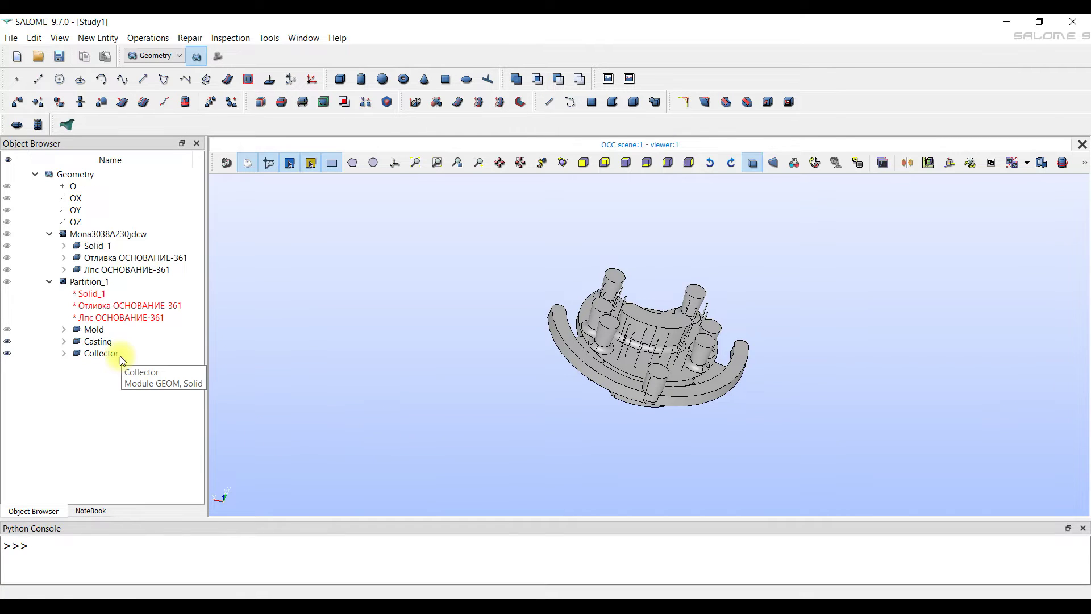
Activate the Mesh module and select Partition_1 as the geometry
{"action": "left_click", "coordinate": [216, 58]}
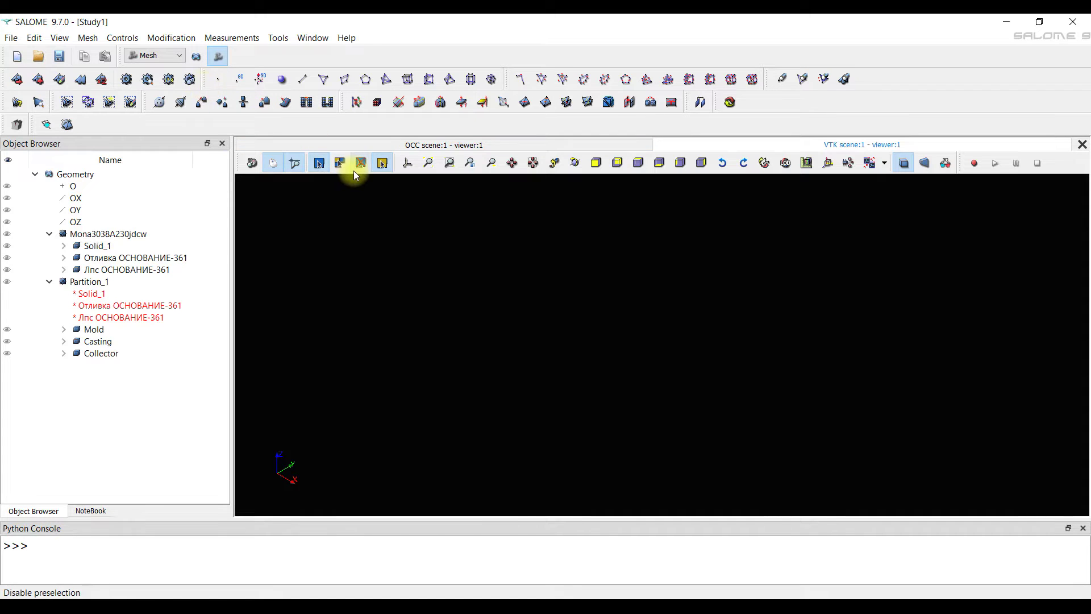
{"action": "left_click", "coordinate": [91, 330]}
{"action": "left_click", "coordinate": [97, 353]}
{"action": "left_click", "coordinate": [119, 386]}
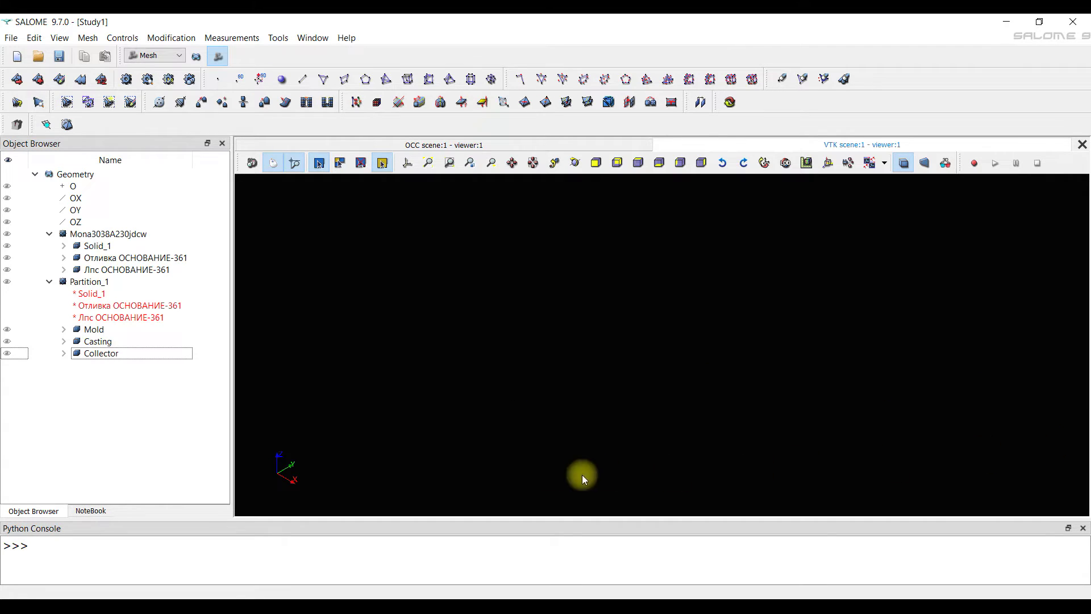
{"action": "left_click", "coordinate": [93, 281]}
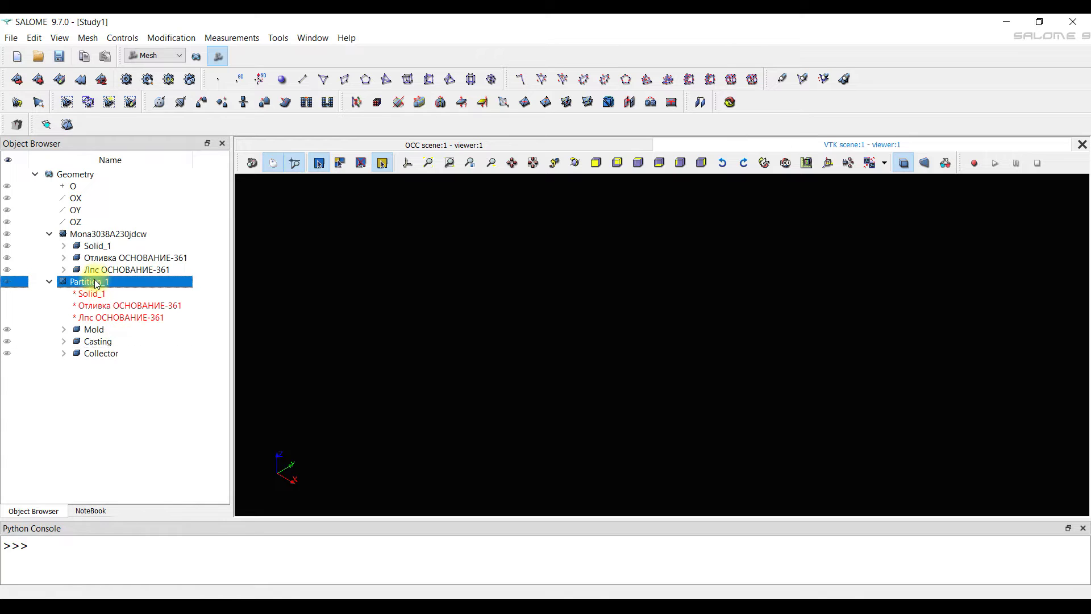
Start a new mesh on Partition_1 and choose NETGEN 1D-2D as its 2D algorithm
{"action": "right_click", "coordinate": [93, 281]}
{"action": "key", "text": "Escape"}
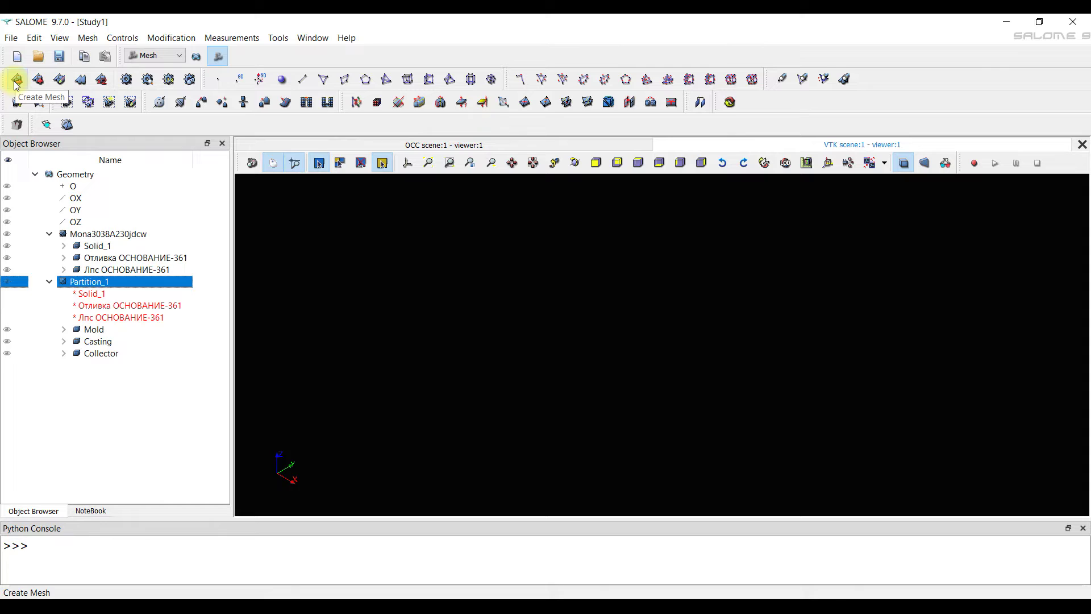
{"action": "left_click", "coordinate": [87, 37]}
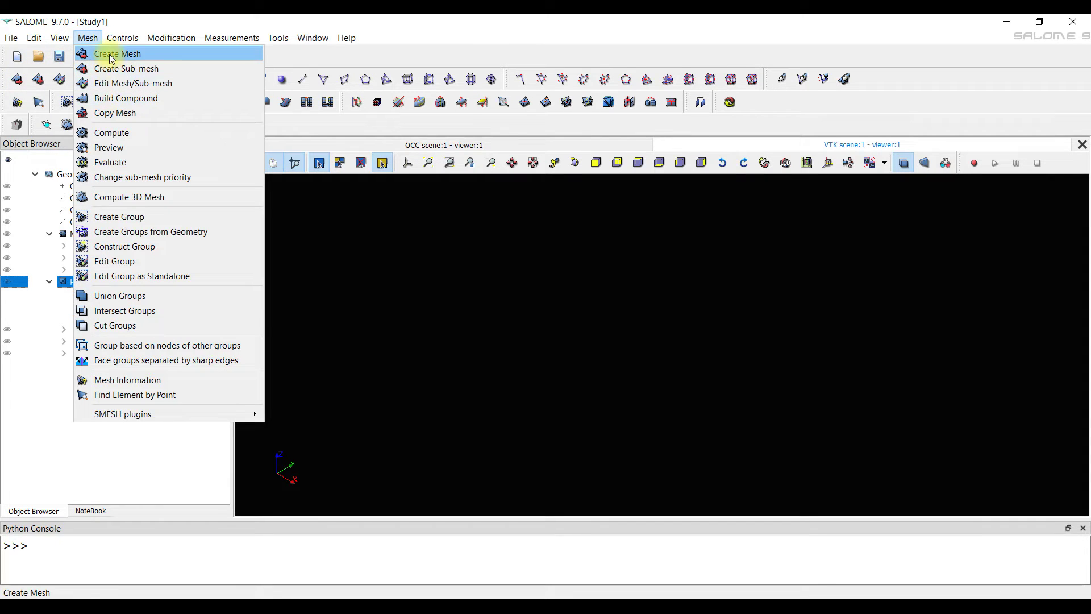
{"action": "left_click", "coordinate": [17, 85]}
{"action": "left_click", "coordinate": [17, 85]}
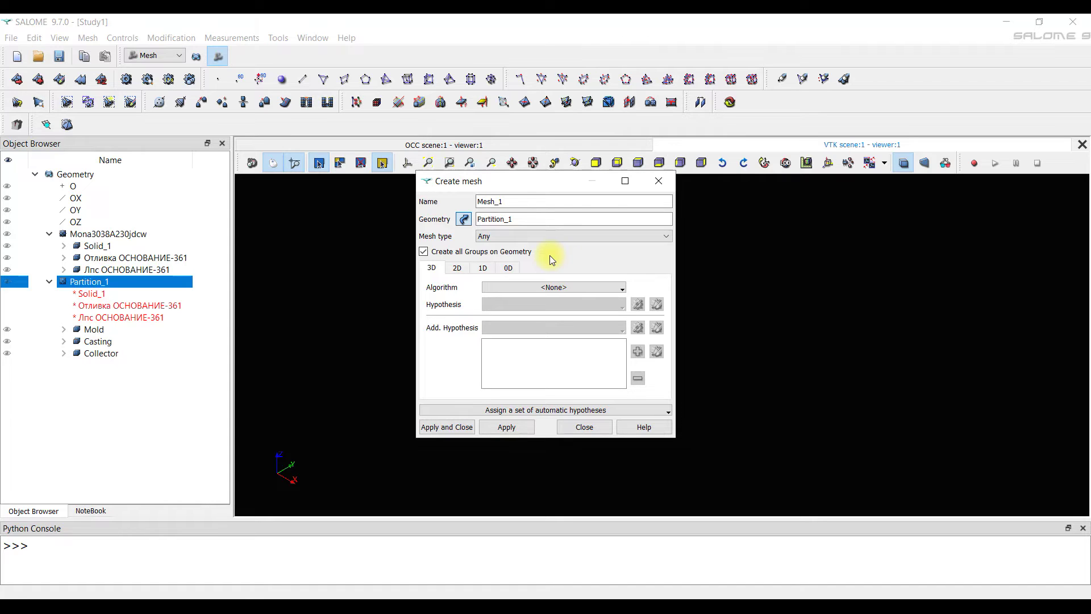
{"action": "left_click", "coordinate": [458, 268]}
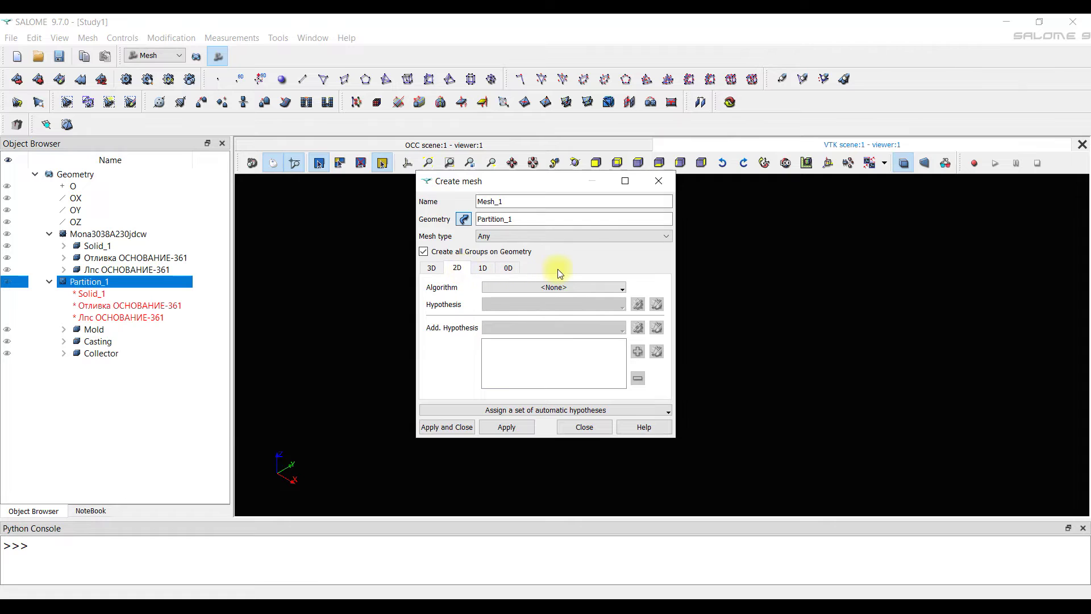
{"action": "left_click", "coordinate": [575, 285]}
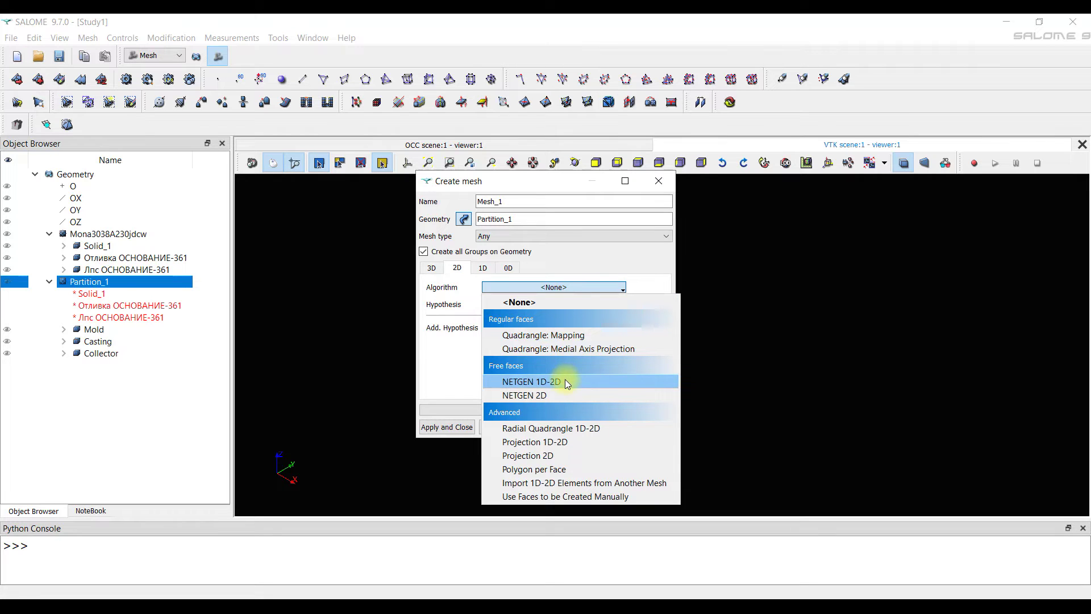
{"action": "left_click", "coordinate": [640, 377]}
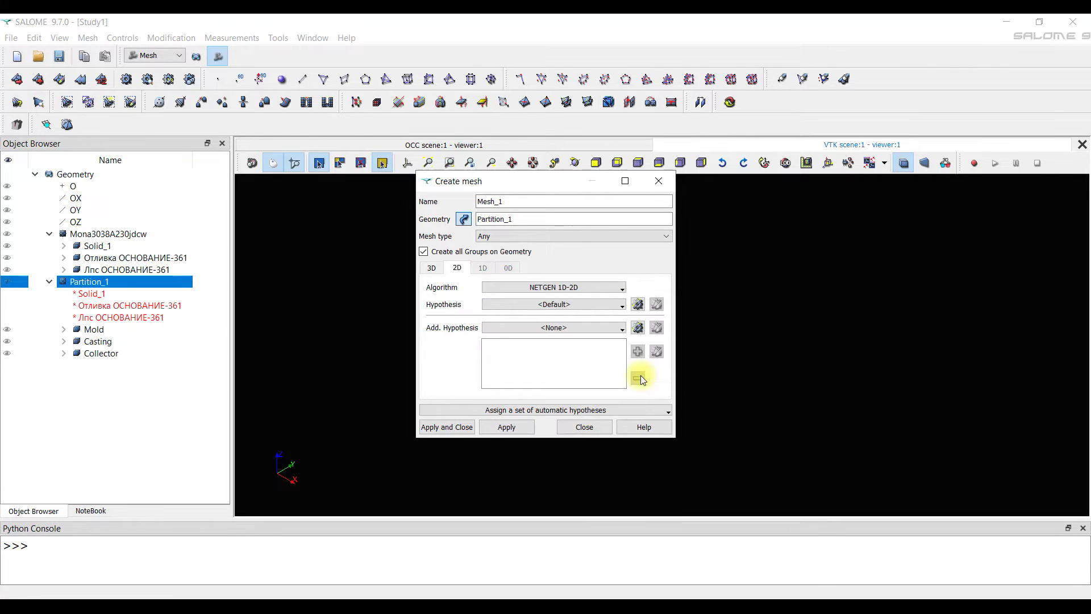
Add a NETGEN 2D Parameters hypothesis with max size 20, min size 1 and Coarse fineness, and create the mesh
{"action": "left_click", "coordinate": [638, 305]}
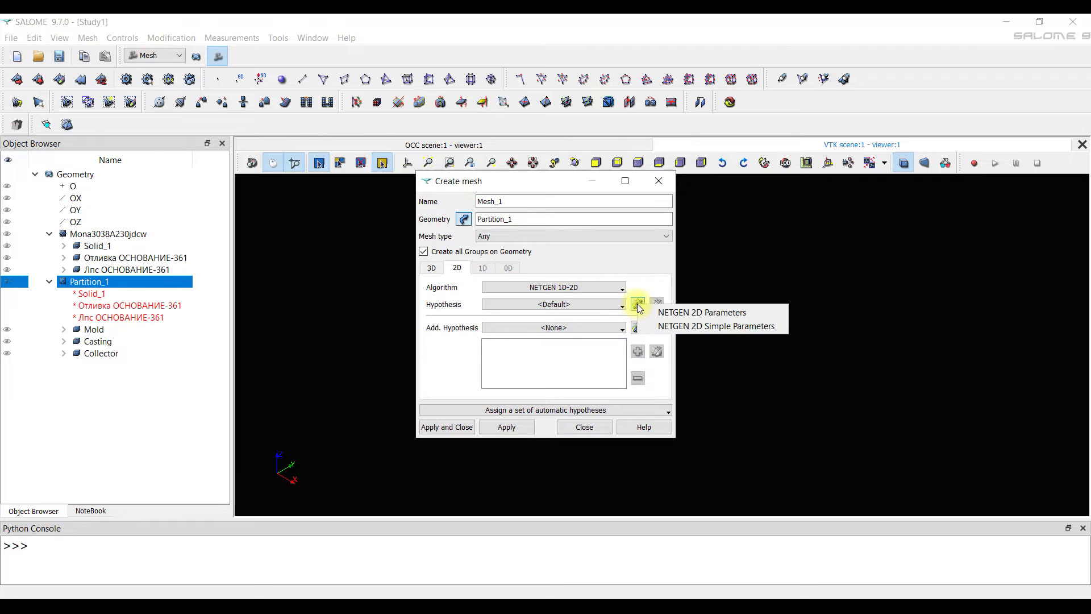
{"action": "left_click", "coordinate": [670, 313]}
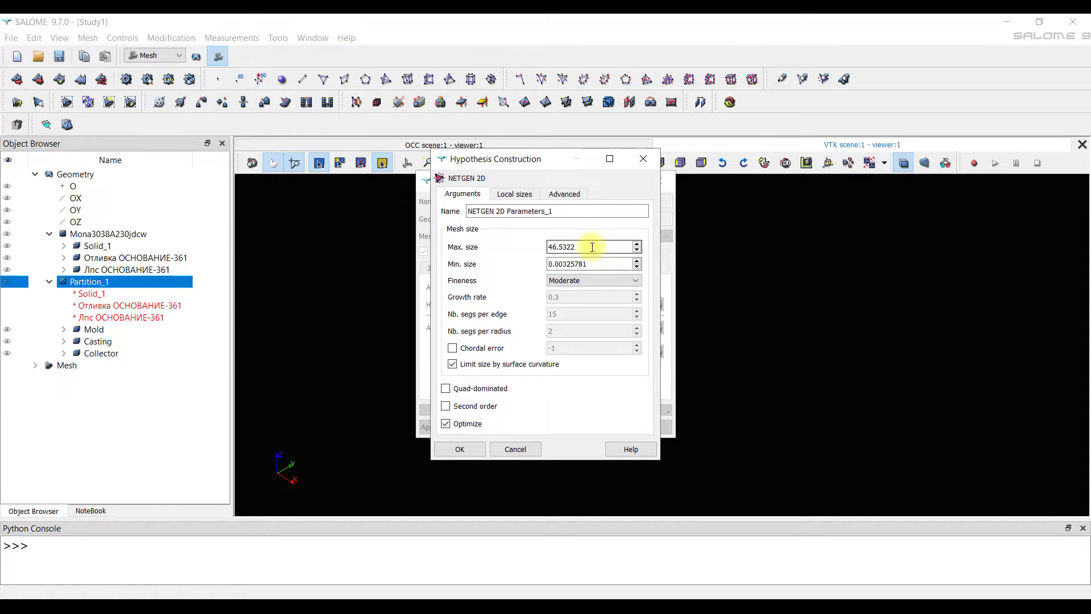
{"action": "left_click_drag", "start_coordinate": [588, 247], "coordinate": [547, 247]}
{"action": "type", "text": "20"}
{"action": "left_click_drag", "start_coordinate": [588, 264], "coordinate": [543, 262]}
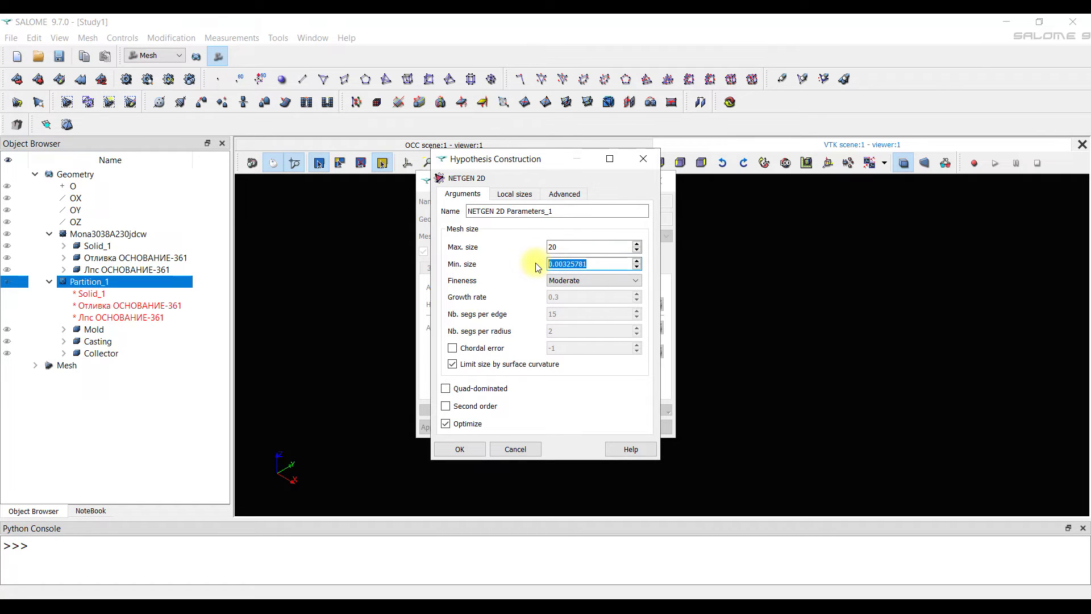
{"action": "type", "text": "1"}
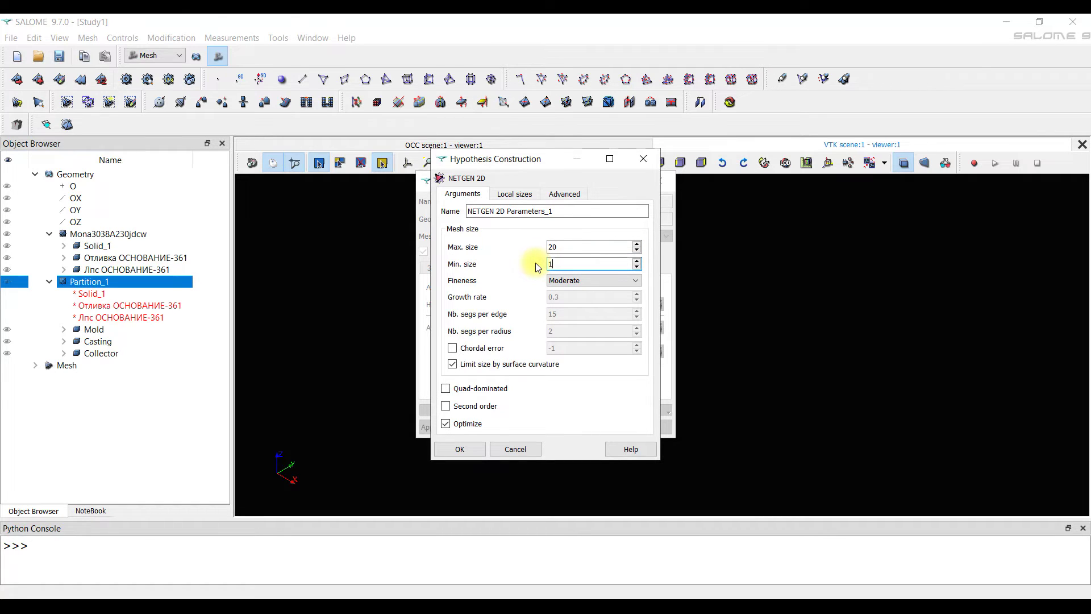
{"action": "left_click", "coordinate": [591, 281]}
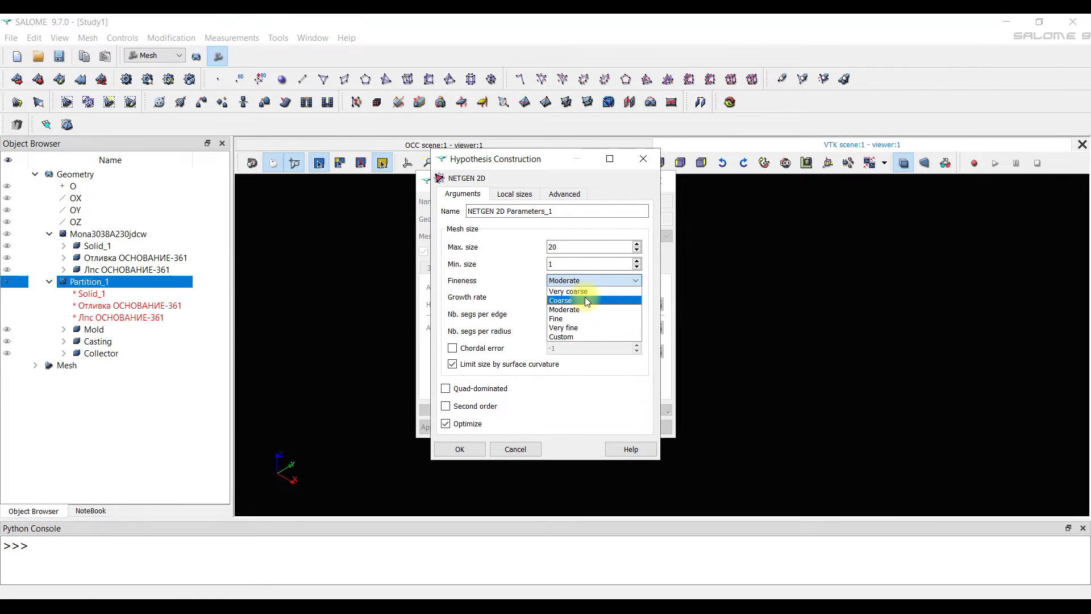
{"action": "left_click", "coordinate": [587, 301]}
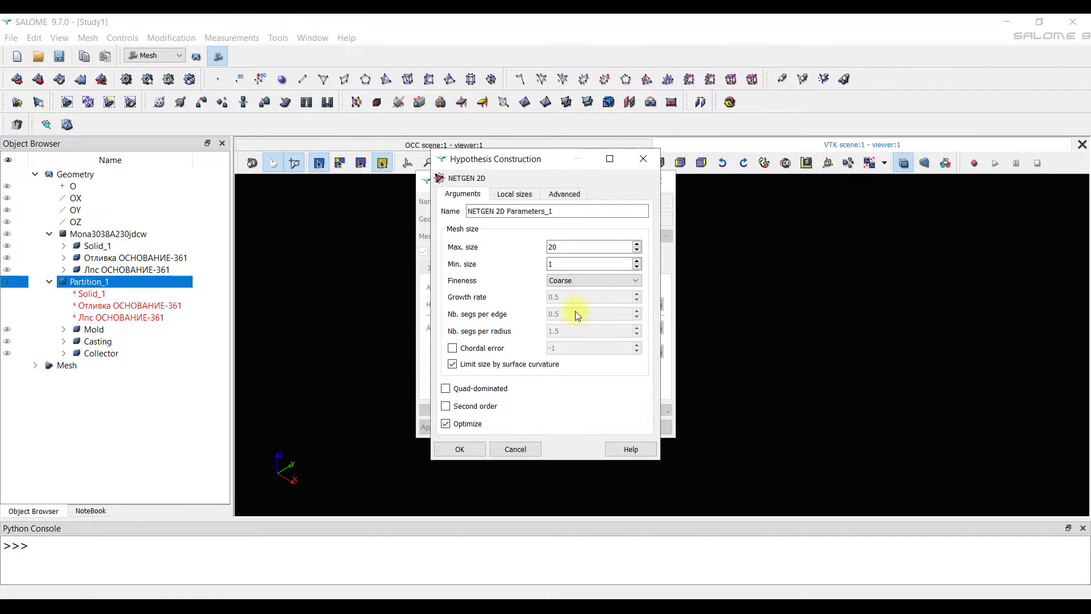
{"action": "left_click", "coordinate": [473, 452]}
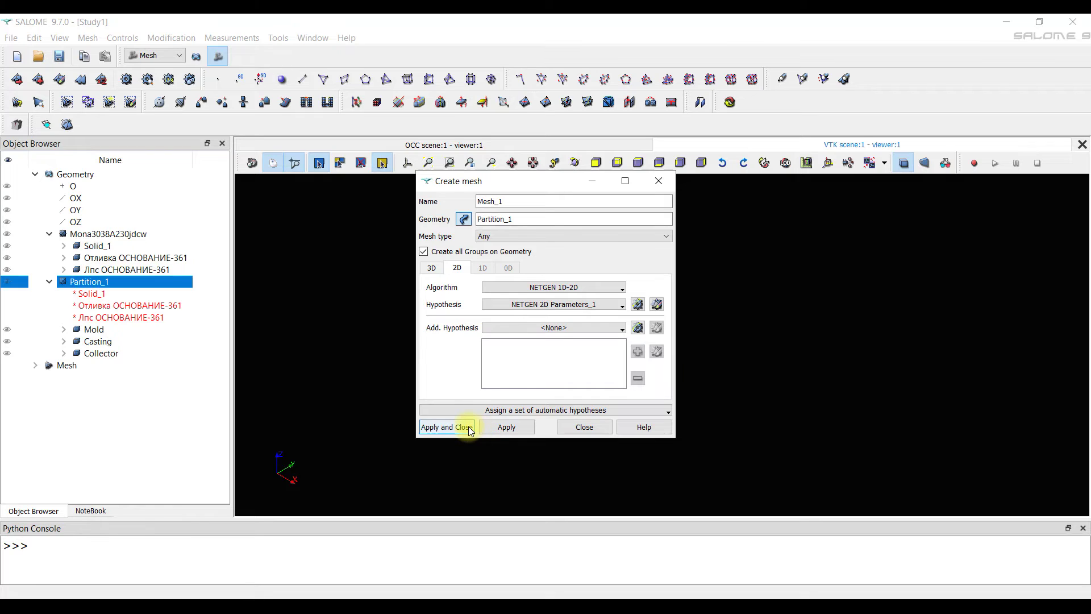
{"action": "left_click", "coordinate": [469, 426]}
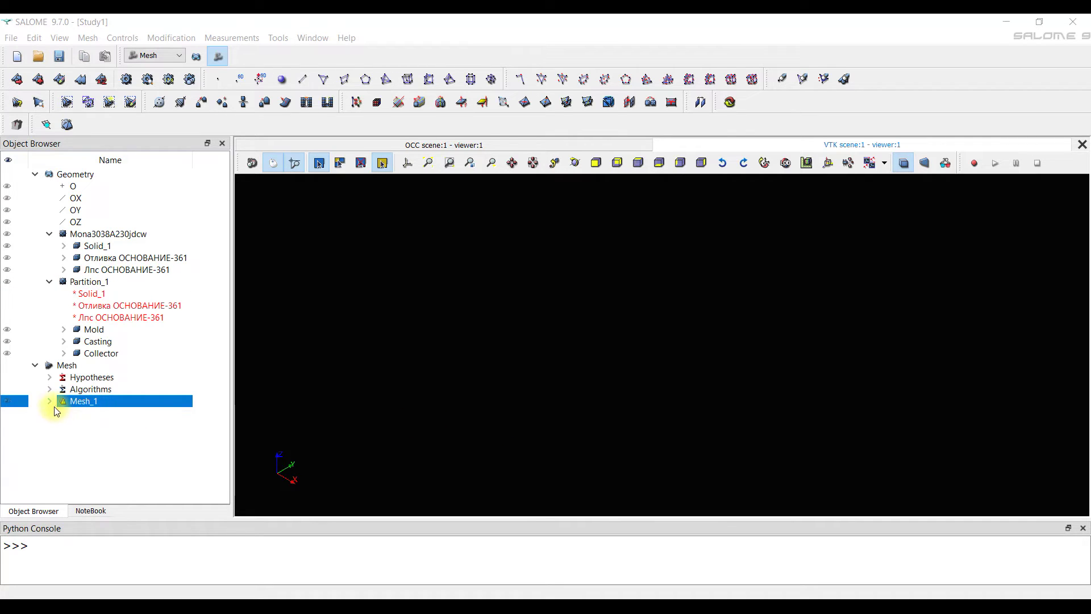
Start a sub-mesh of Mesh_1 on the Casting solid with NETGEN 1D-2D as the 2D algorithm
{"action": "left_click", "coordinate": [50, 401]}
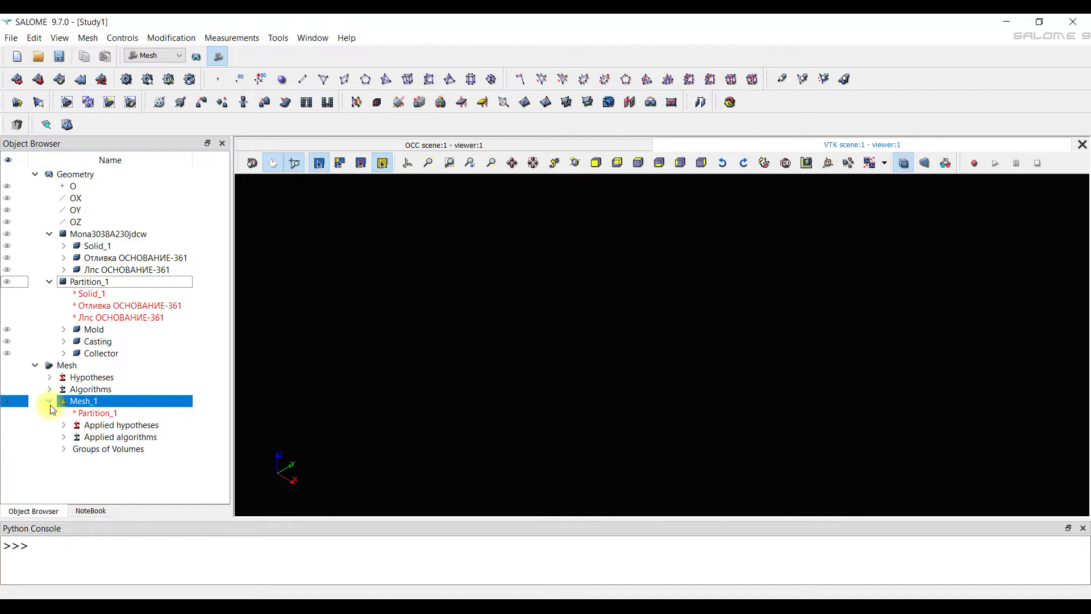
{"action": "left_click", "coordinate": [67, 366]}
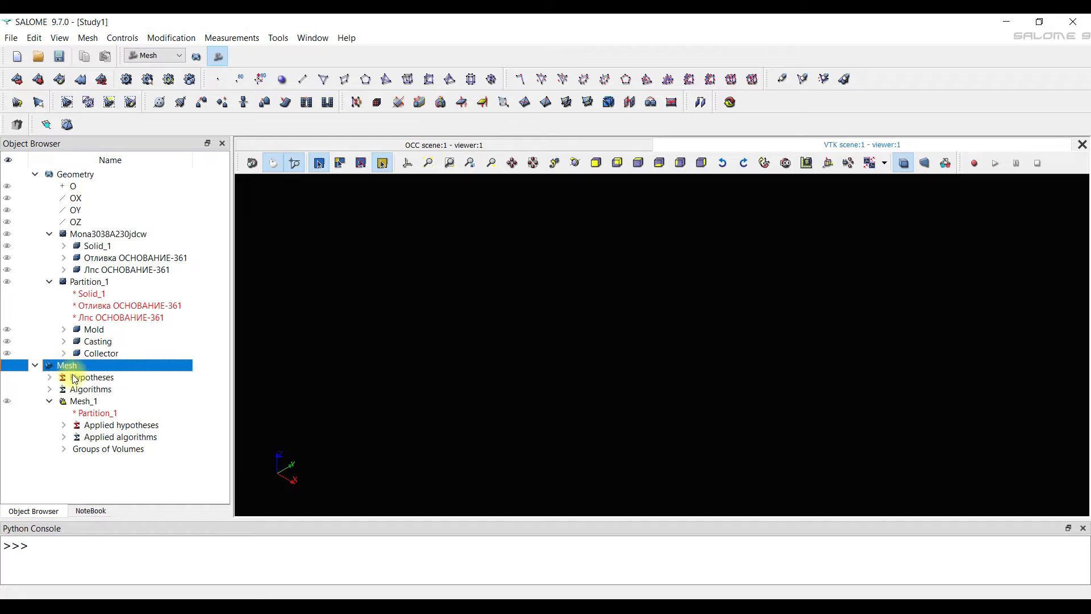
{"action": "left_click", "coordinate": [85, 402]}
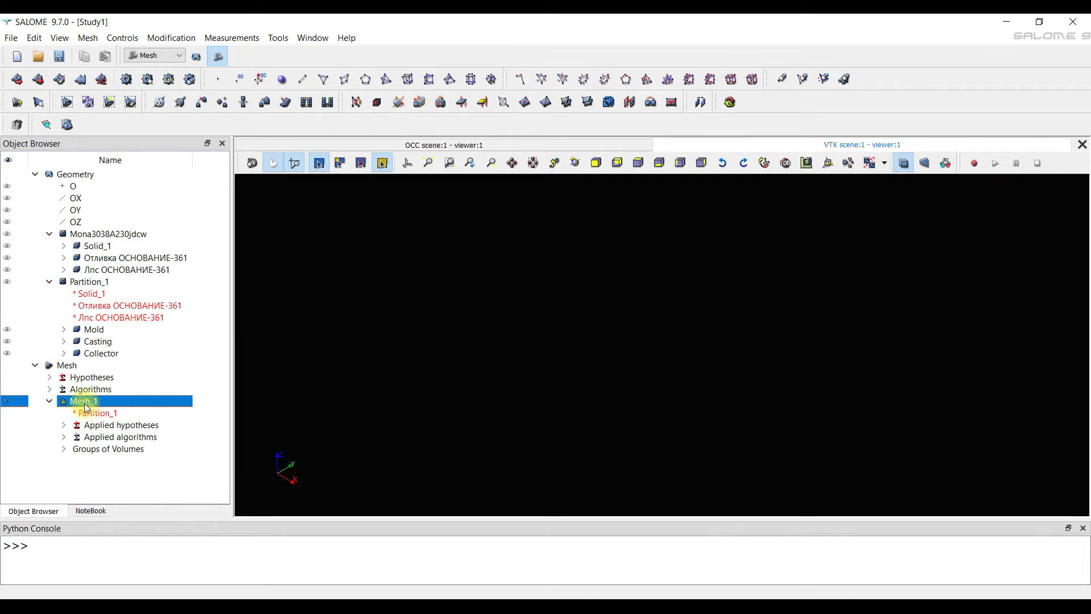
{"action": "right_click", "coordinate": [86, 406]}
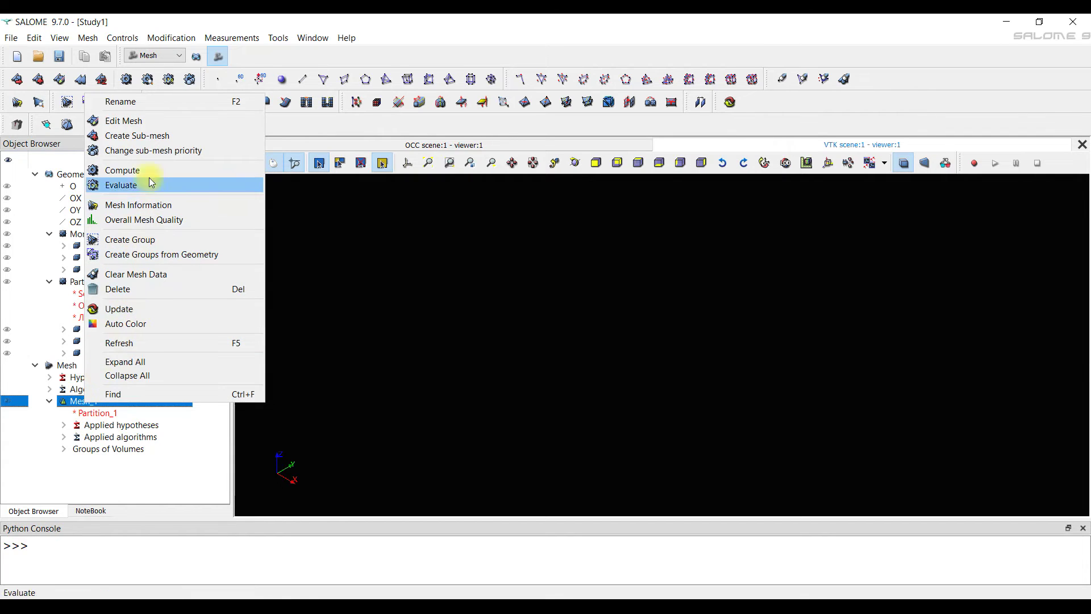
{"action": "left_click", "coordinate": [154, 140]}
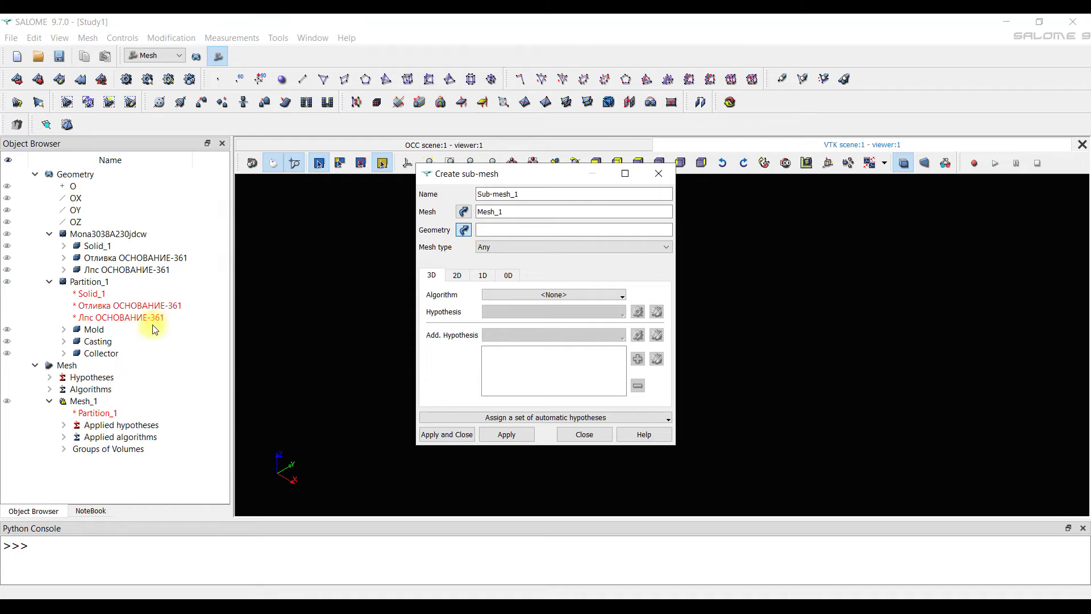
{"action": "left_click", "coordinate": [99, 342]}
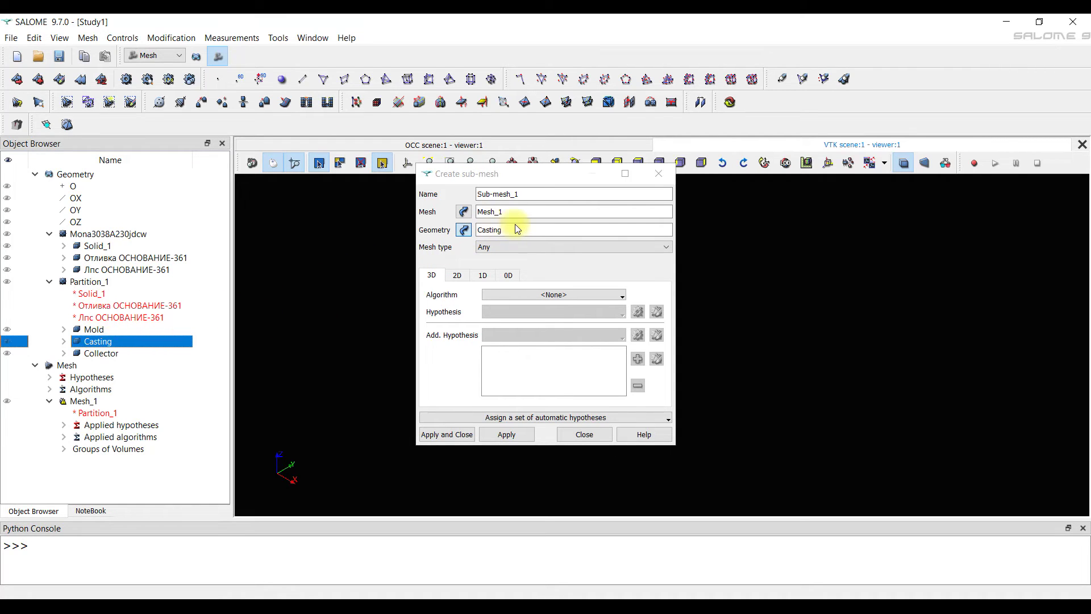
{"action": "left_click", "coordinate": [458, 275]}
{"action": "left_click", "coordinate": [620, 295]}
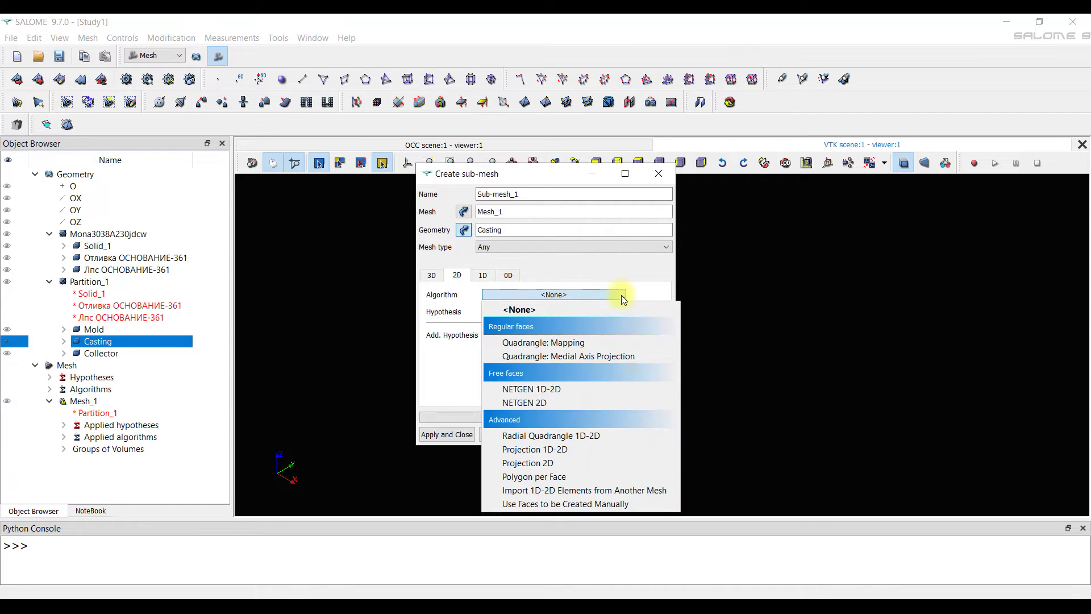
{"action": "left_click", "coordinate": [608, 390]}
Give the Casting sub-mesh a NETGEN 2D Parameters hypothesis with max size 5, min size 1 and Coarse fineness, and create it
{"action": "left_click", "coordinate": [638, 312]}
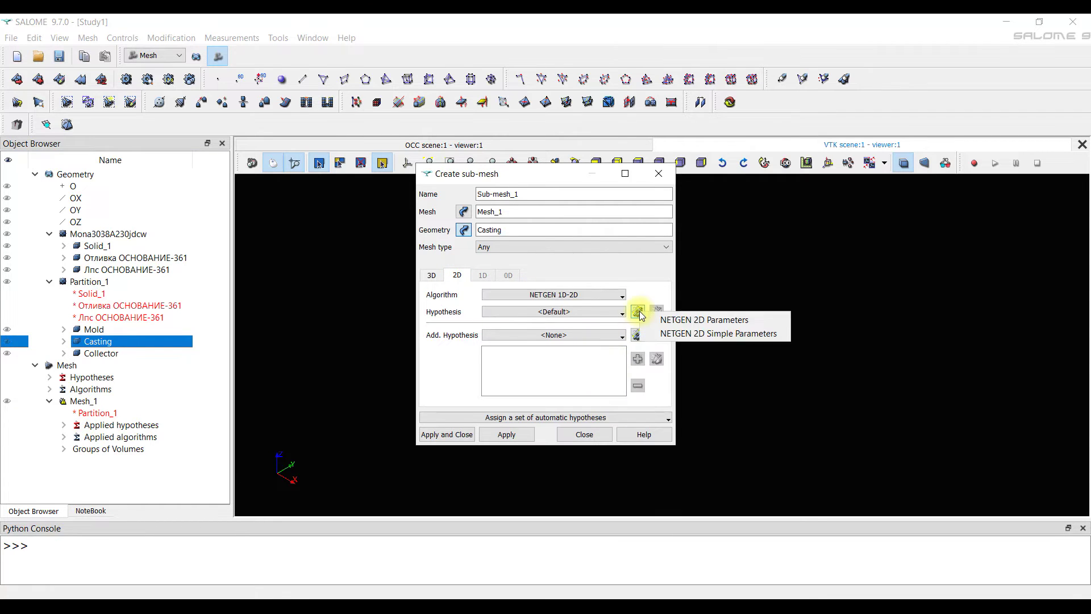
{"action": "left_click", "coordinate": [655, 315]}
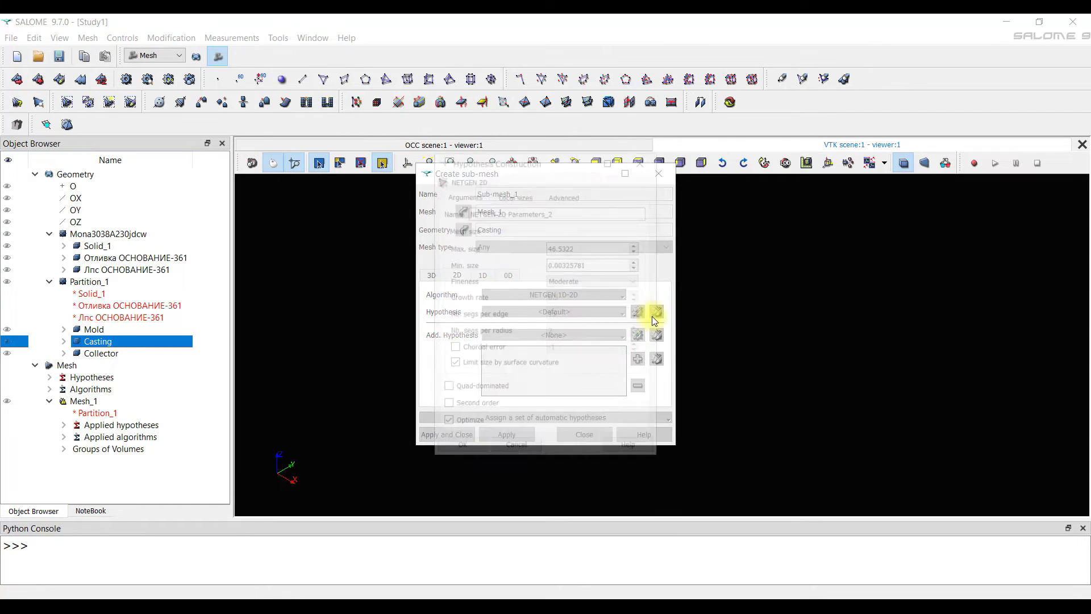
{"action": "left_click", "coordinate": [588, 246]}
{"action": "left_click_drag", "start_coordinate": [588, 246], "coordinate": [510, 246]}
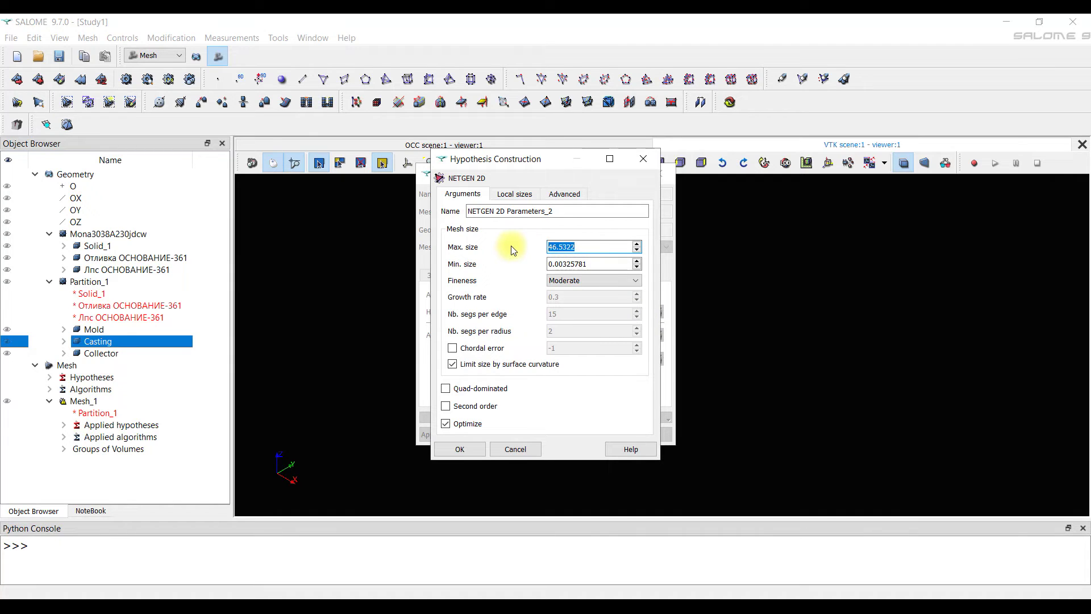
{"action": "type", "text": "5"}
{"action": "left_click_drag", "start_coordinate": [591, 264], "coordinate": [543, 263]}
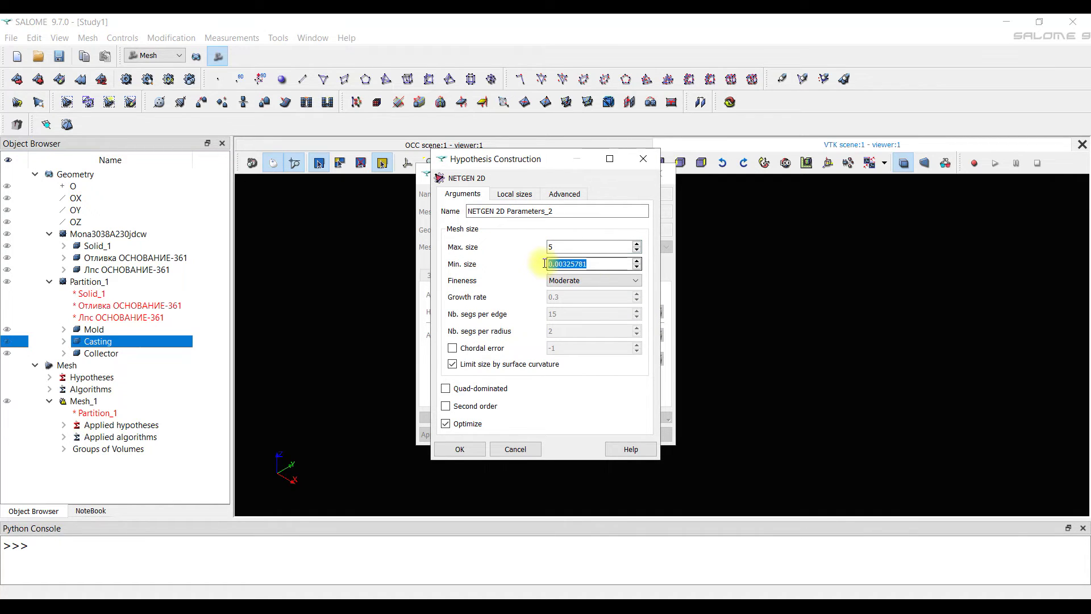
{"action": "type", "text": "1"}
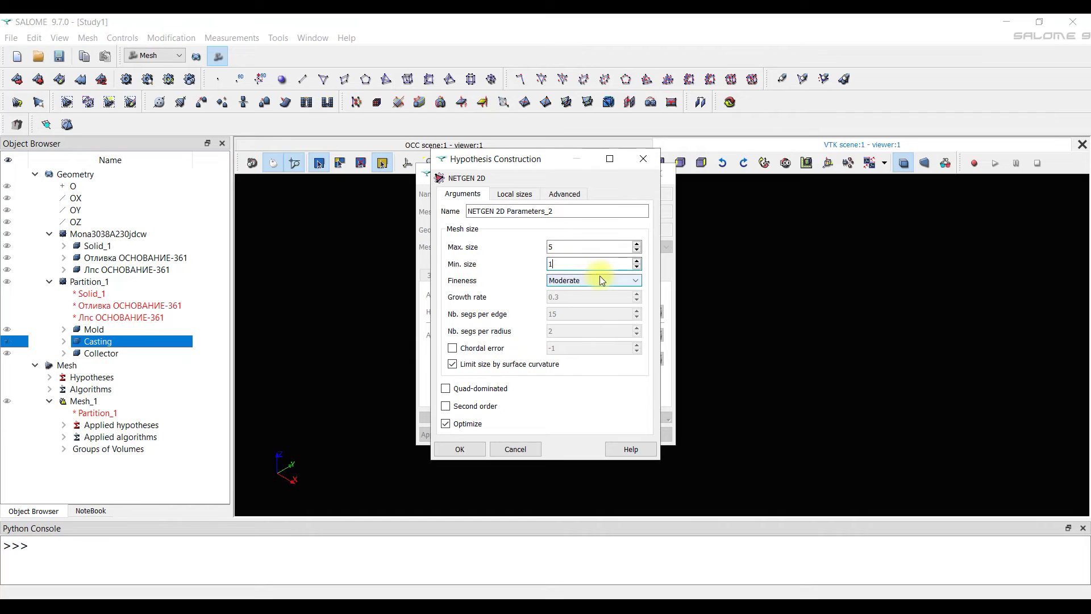
{"action": "left_click", "coordinate": [637, 279]}
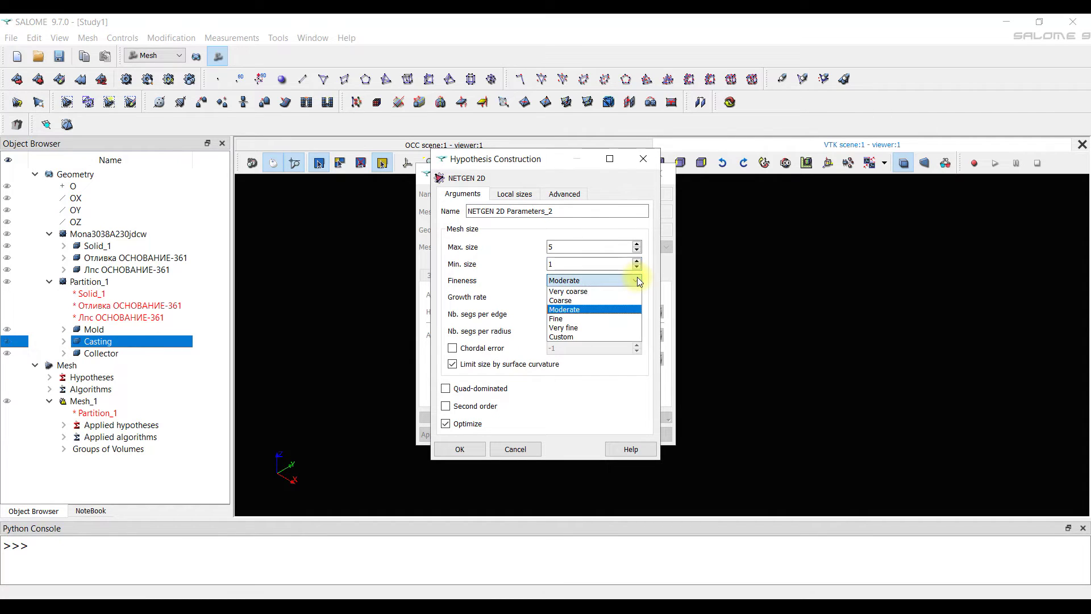
{"action": "left_click", "coordinate": [595, 297]}
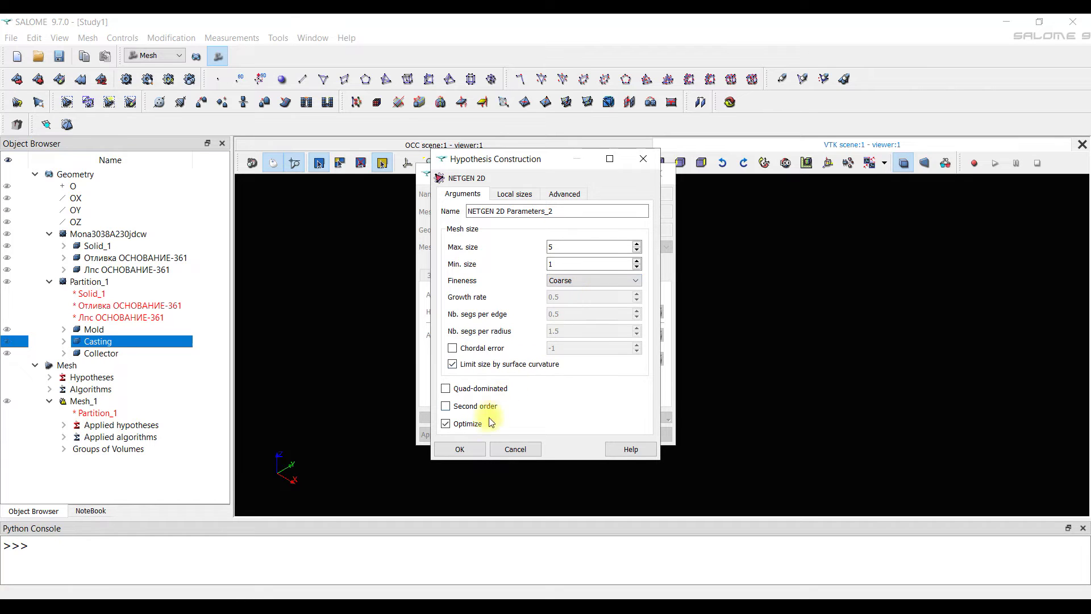
{"action": "left_click", "coordinate": [471, 447]}
{"action": "left_click", "coordinate": [464, 435]}
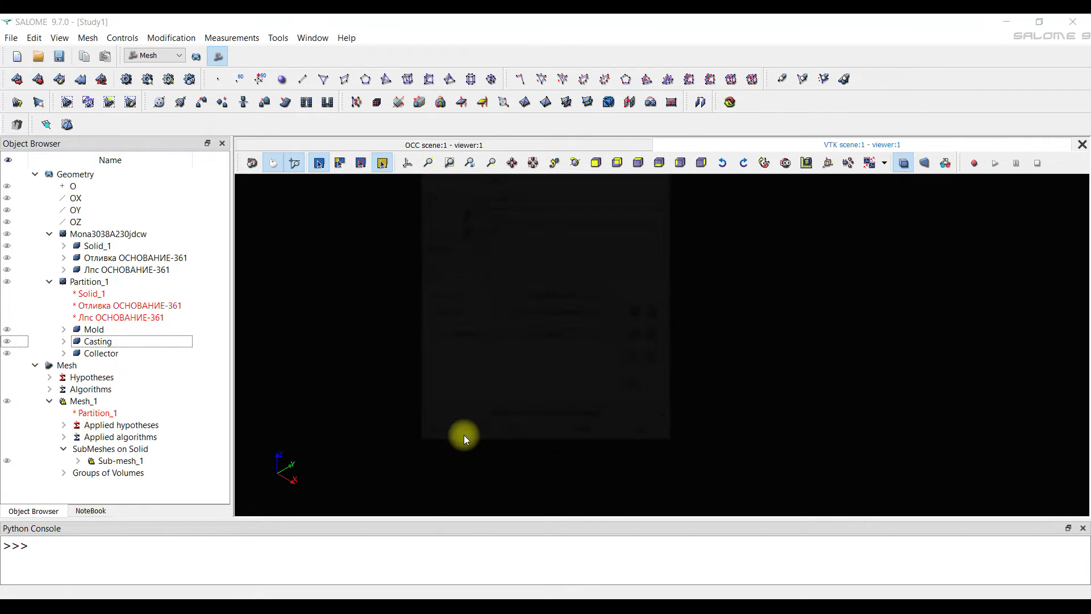
Compute Sub-mesh_1 on the Casting solid and dismiss the computation report
{"action": "right_click", "coordinate": [134, 460]}
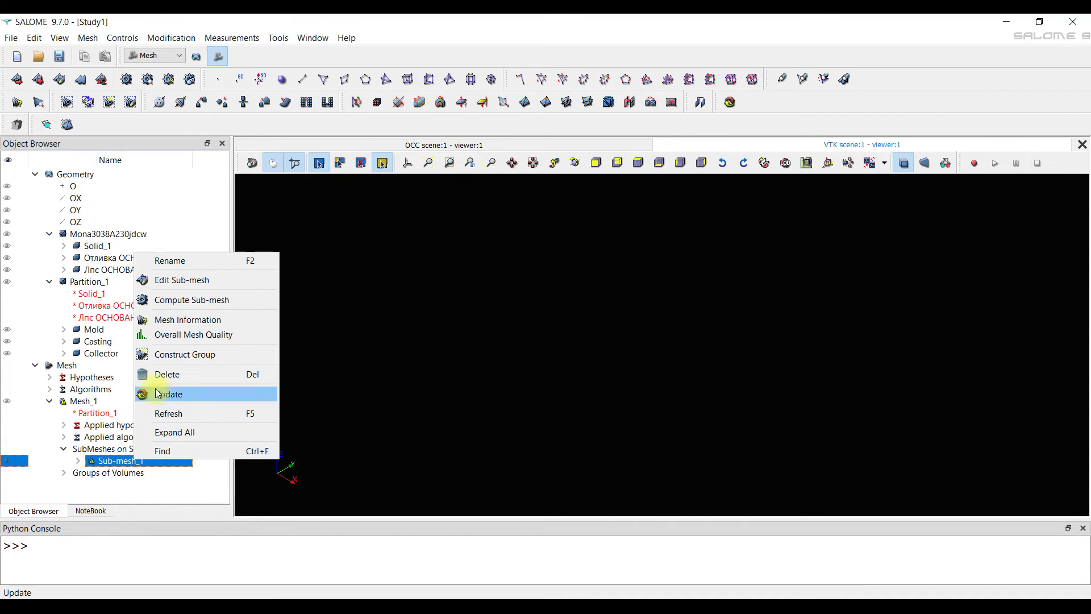
{"action": "left_click", "coordinate": [190, 300]}
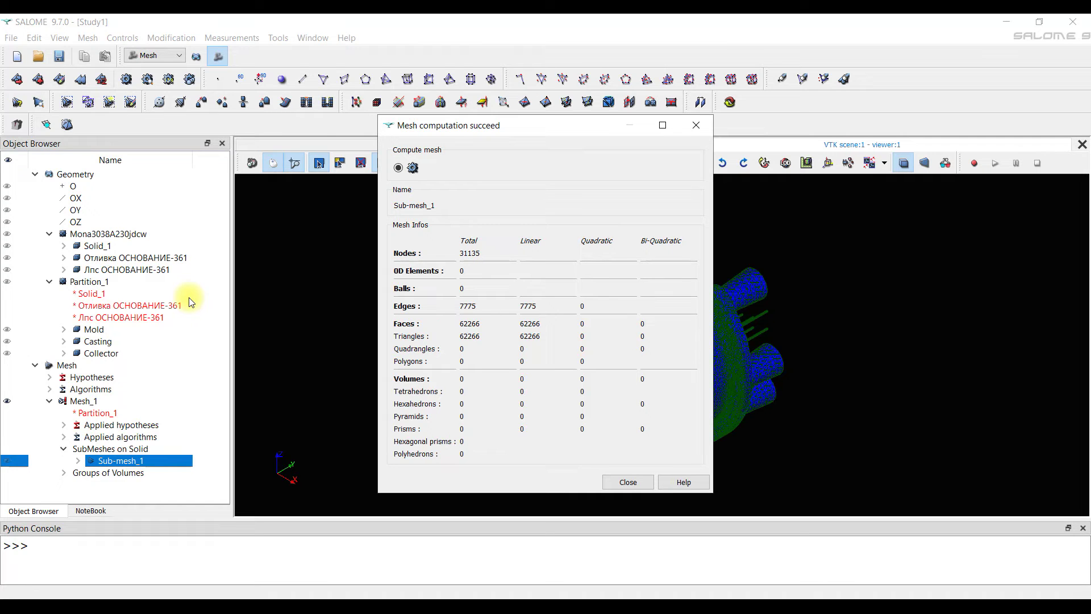
{"action": "left_click", "coordinate": [693, 125]}
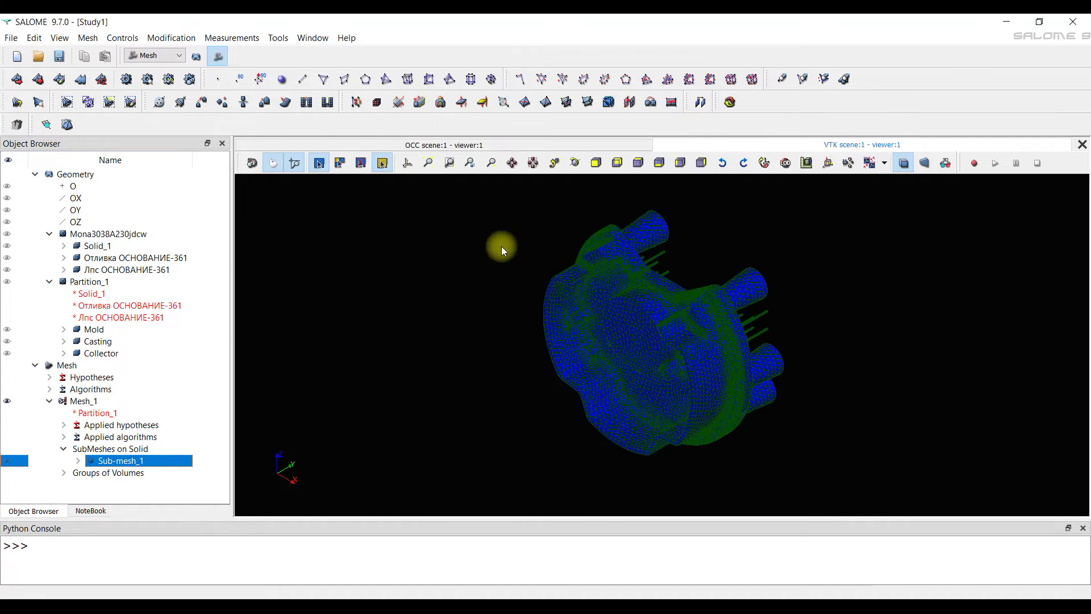
Compute the whole Mesh_1 and dismiss its computation report
{"action": "right_click", "coordinate": [80, 404]}
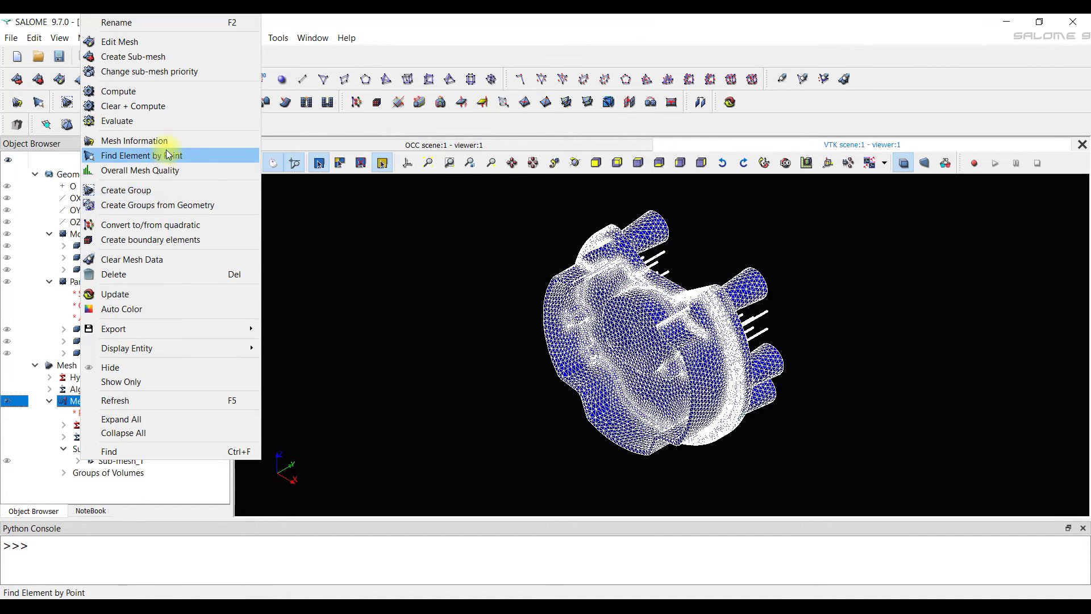
{"action": "left_click", "coordinate": [153, 92]}
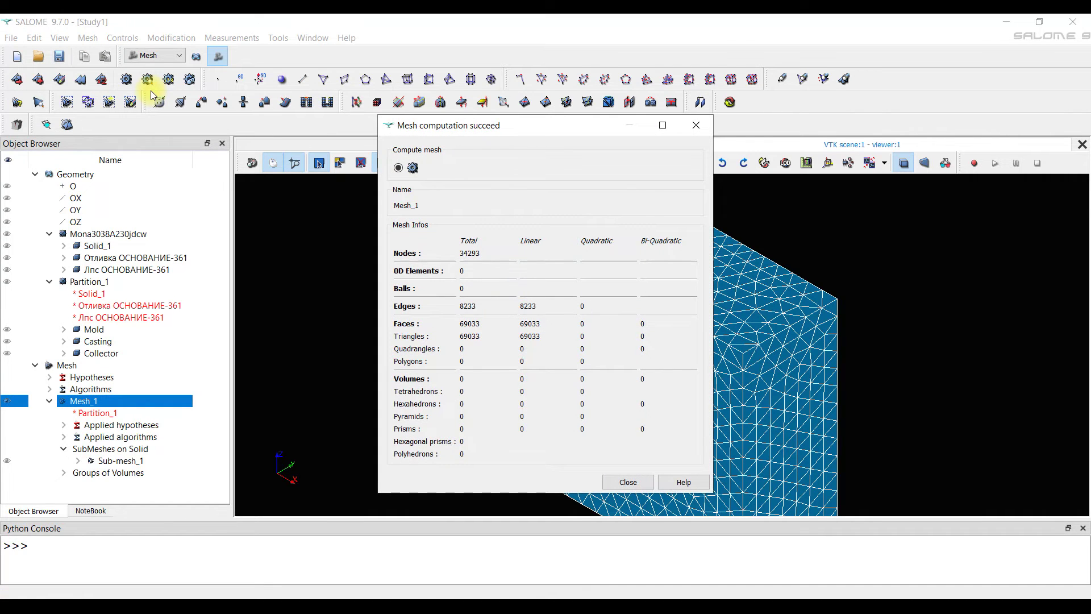
{"action": "left_click", "coordinate": [627, 482]}
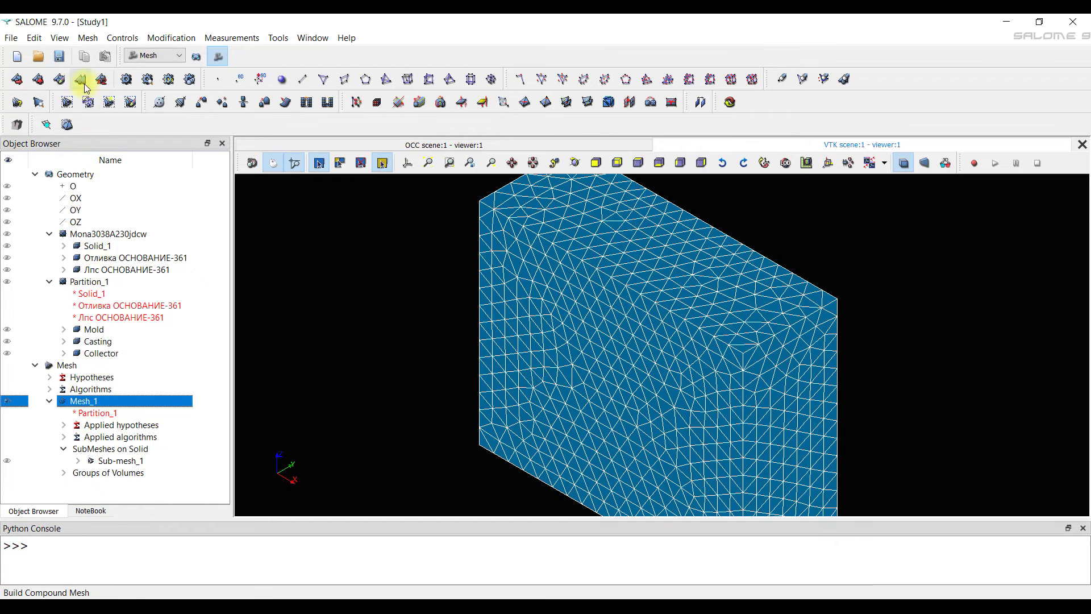
Compute the 3D volume mesh for Mesh_1 and dismiss its computation report
{"action": "left_click", "coordinate": [87, 38]}
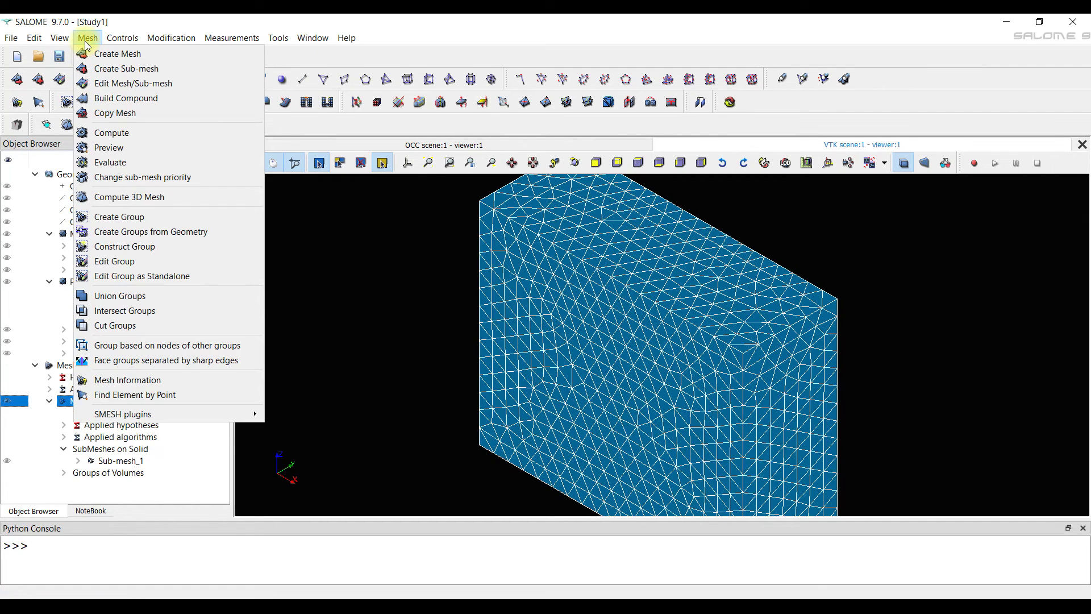
{"action": "left_click", "coordinate": [210, 192]}
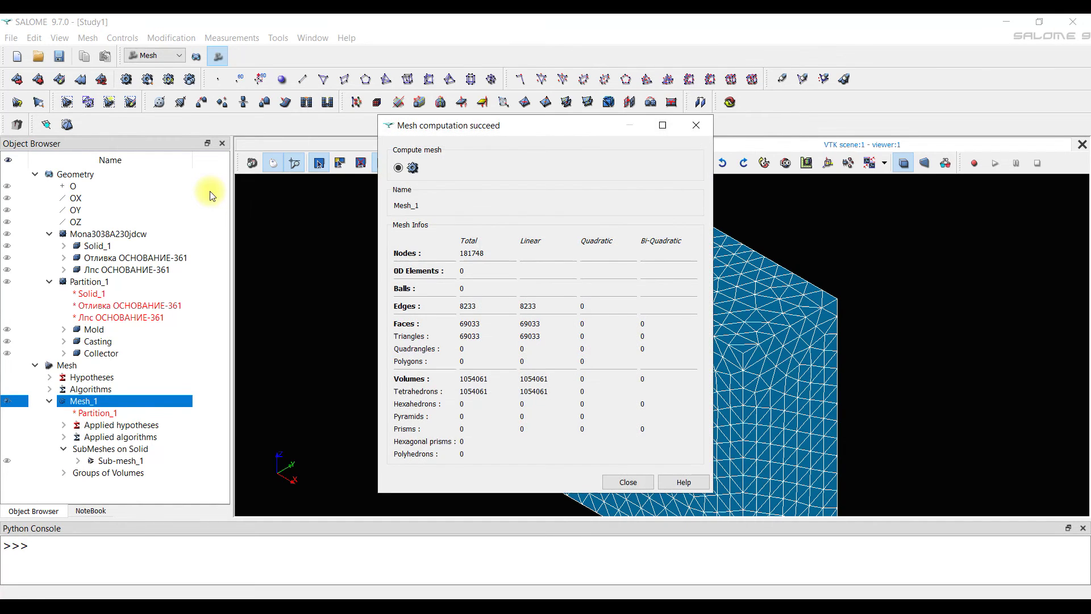
{"action": "left_click", "coordinate": [695, 125]}
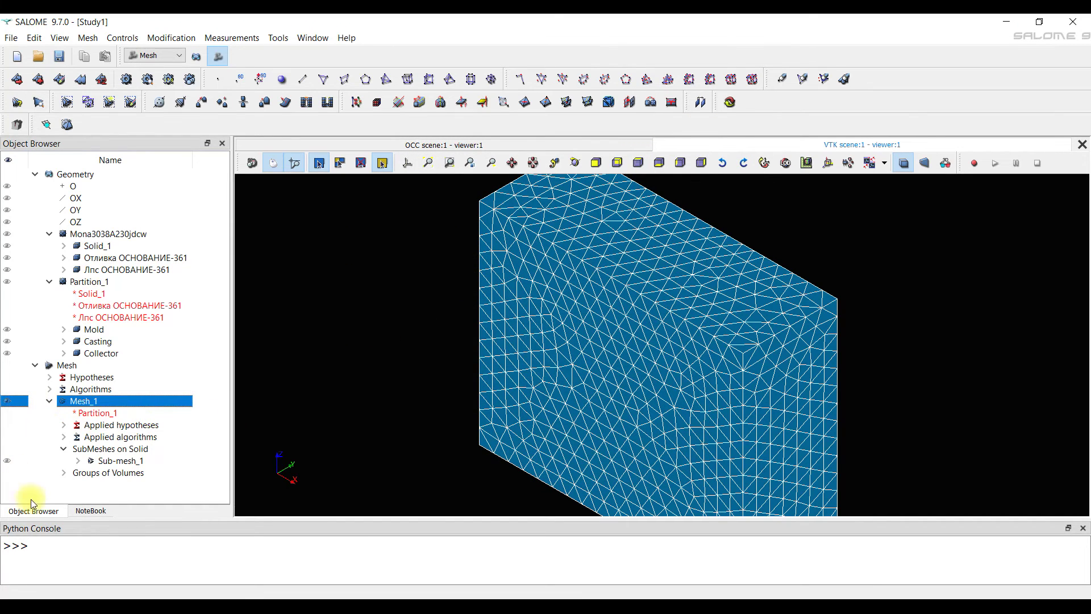
Hide Mesh_1 and display Sub-mesh_1 alone to examine the casting's mesh from several sides, then redisplay Mesh_1
{"action": "left_click", "coordinate": [8, 401]}
{"action": "left_click", "coordinate": [8, 403]}
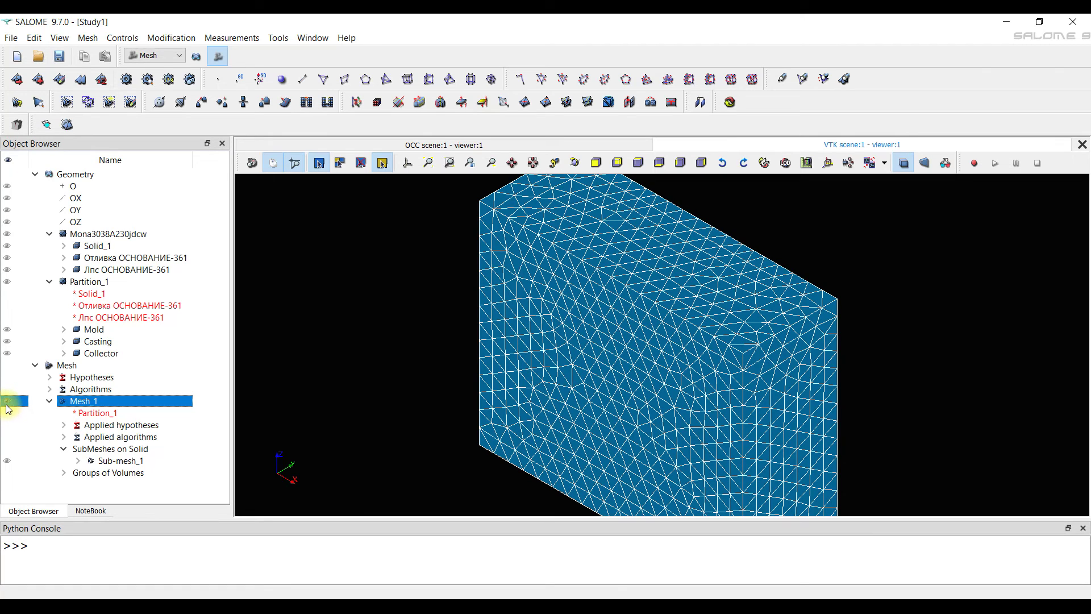
{"action": "left_click", "coordinate": [7, 402]}
{"action": "left_click", "coordinate": [7, 461]}
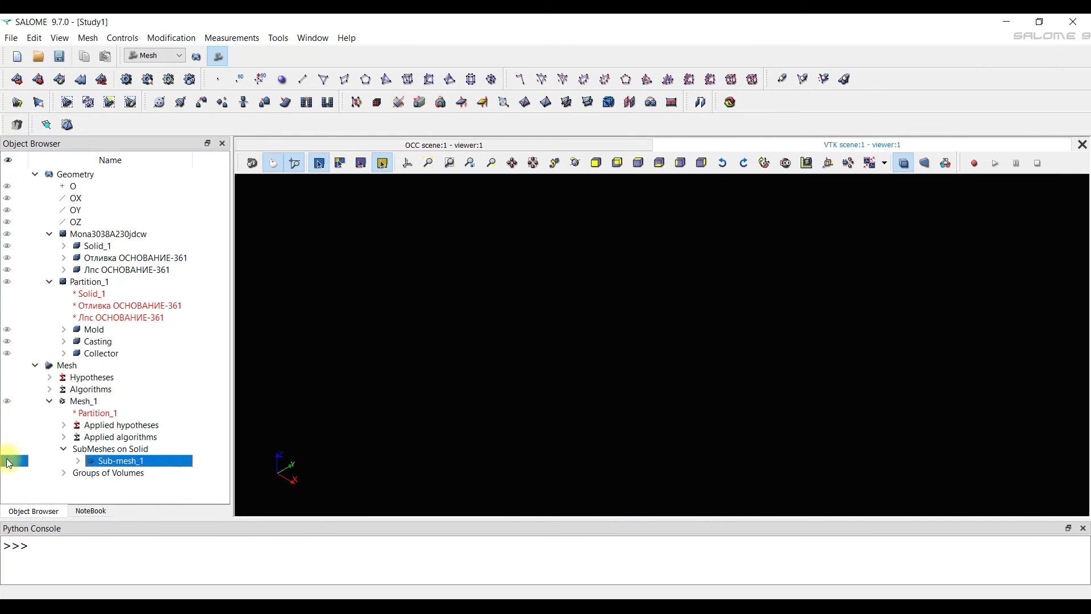
{"action": "right_click_drag", "start_coordinate": [680, 328], "coordinate": [555, 302], "text": "ctrl"}
{"action": "scroll", "coordinate": [665, 314], "scroll_direction": "up", "scroll_amount": 4}
{"action": "scroll", "coordinate": [574, 288], "scroll_direction": "up", "scroll_amount": 5}
{"action": "scroll", "coordinate": [581, 385], "scroll_direction": "up", "scroll_amount": 8}
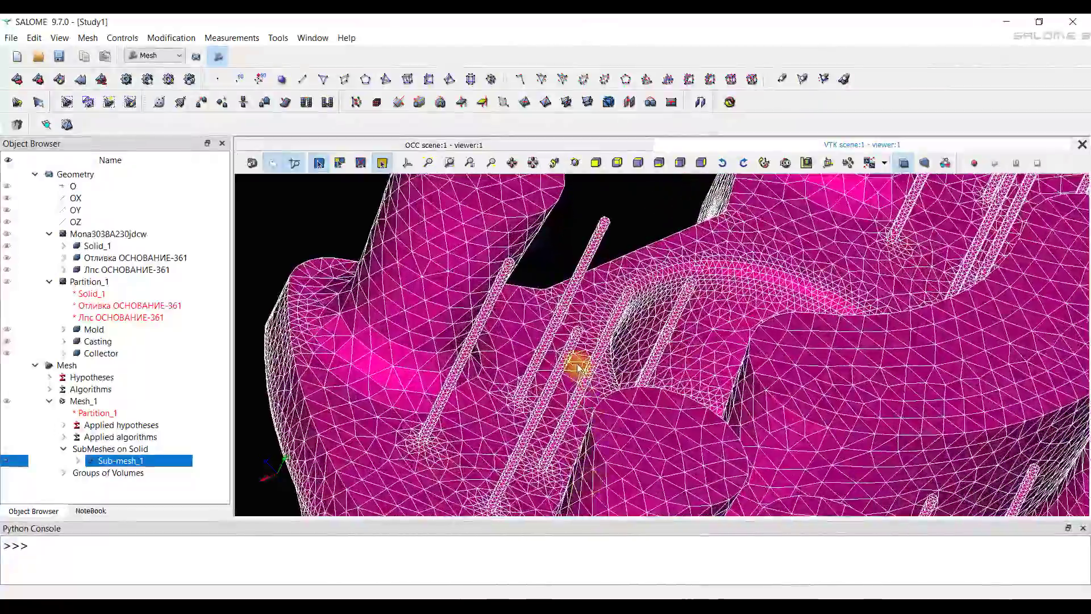
{"action": "scroll", "coordinate": [576, 300], "scroll_direction": "down", "scroll_amount": 10}
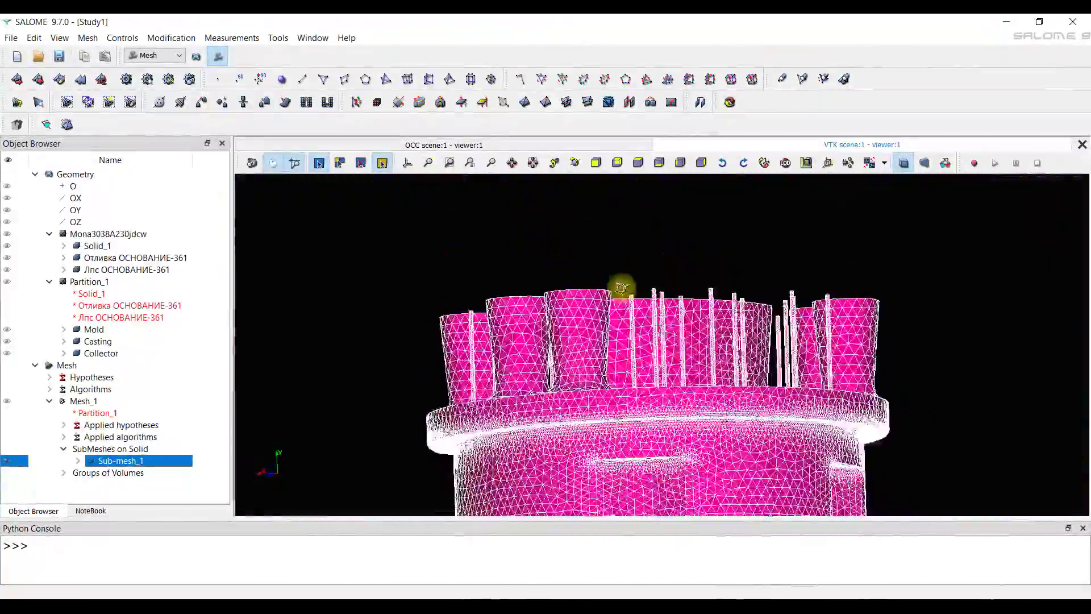
{"action": "right_click_drag", "start_coordinate": [621, 288], "coordinate": [550, 312], "text": "ctrl"}
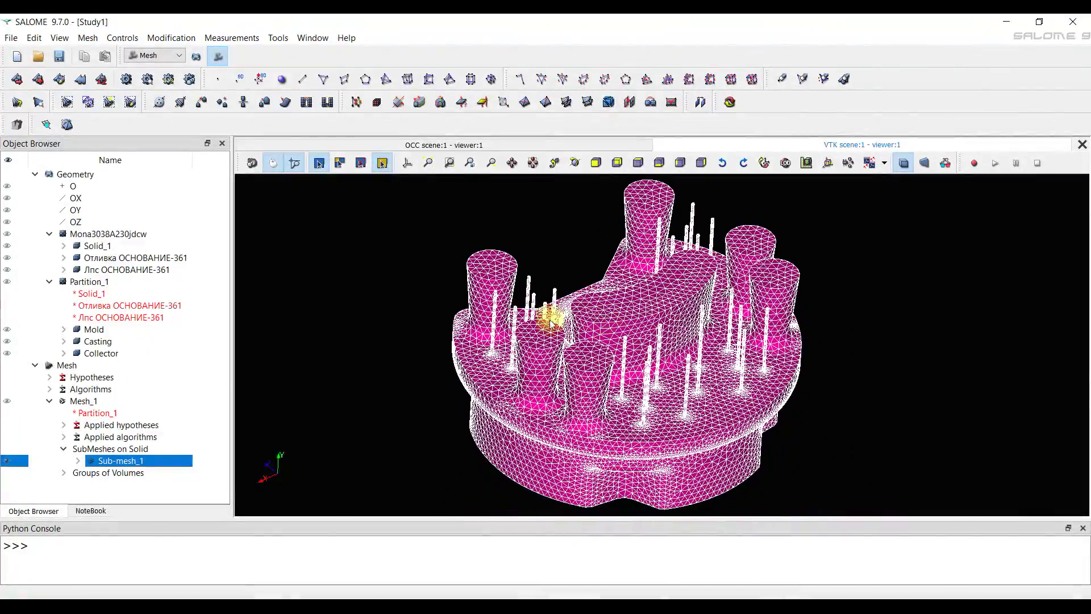
{"action": "left_click", "coordinate": [7, 401]}
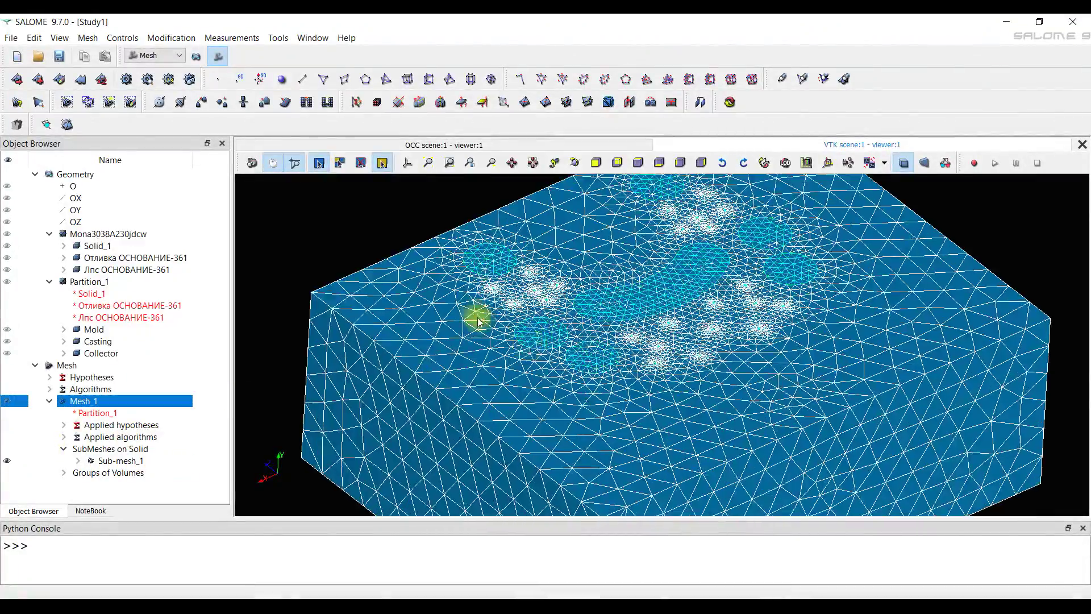
{"action": "left_click_drag", "start_coordinate": [475, 312], "coordinate": [324, 302], "text": "ctrl"}
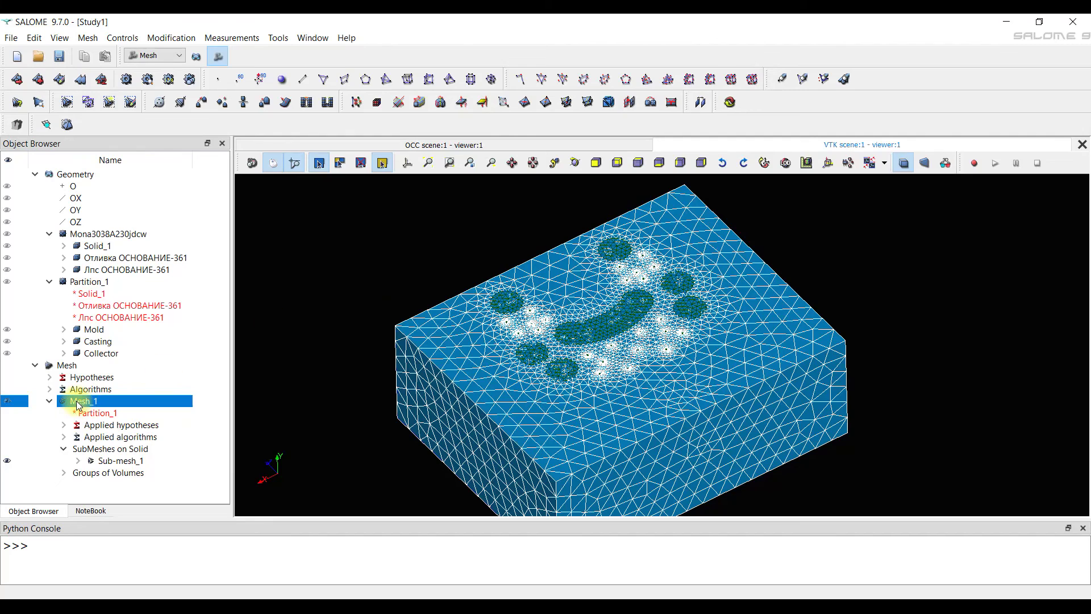
Save the study as Study1 in HDF format
{"action": "left_click", "coordinate": [58, 57]}
{"action": "left_click", "coordinate": [447, 382]}
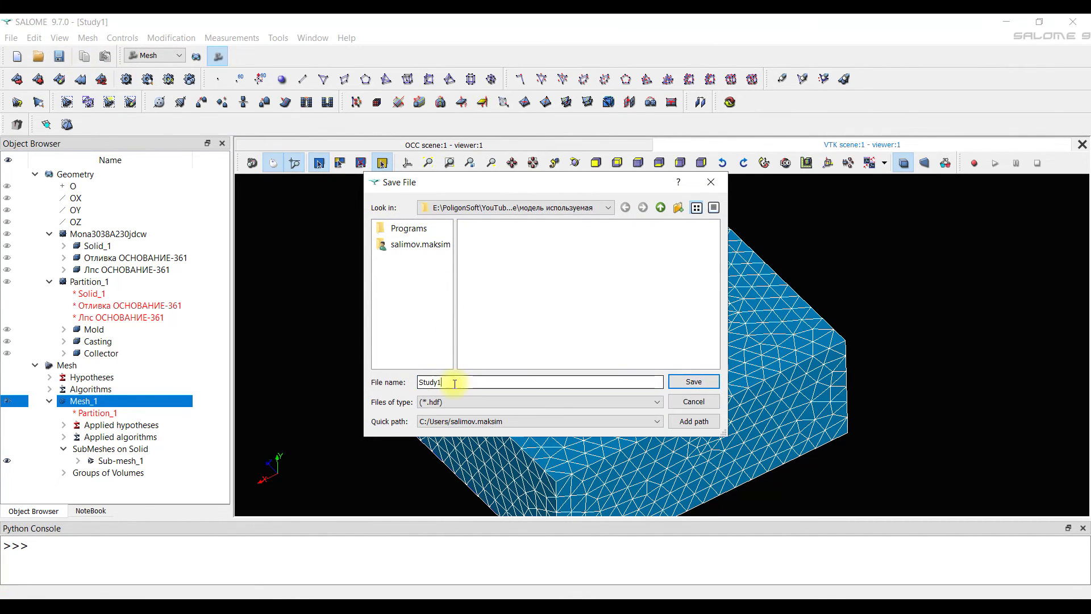
{"action": "left_click", "coordinate": [679, 382]}
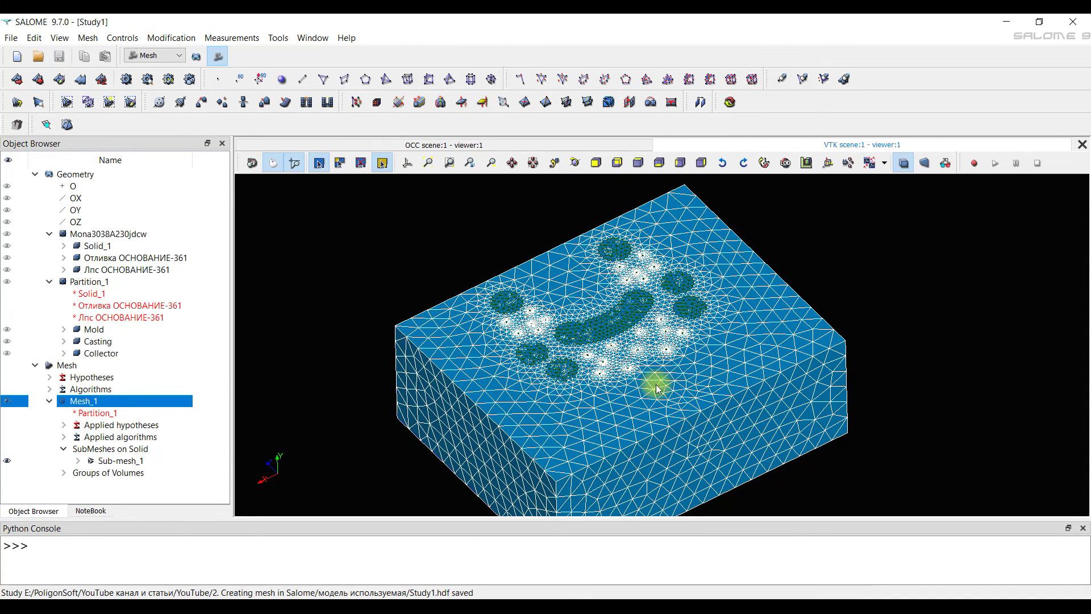
Export Mesh_1 to a MED file named Mesh_1 in the study's folder
{"action": "right_click", "coordinate": [82, 407]}
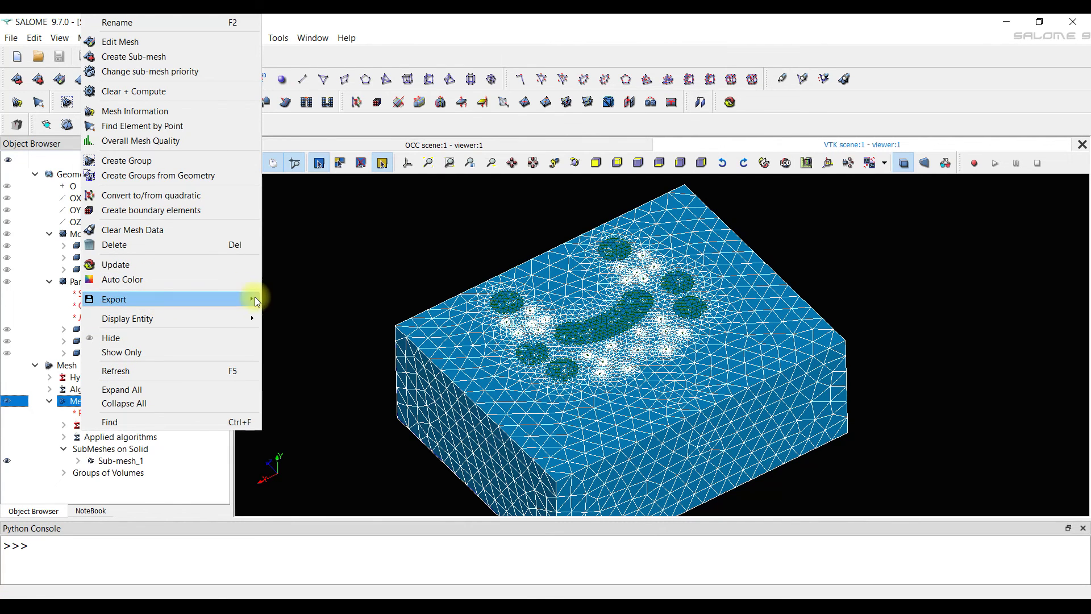
{"action": "left_click", "coordinate": [281, 296]}
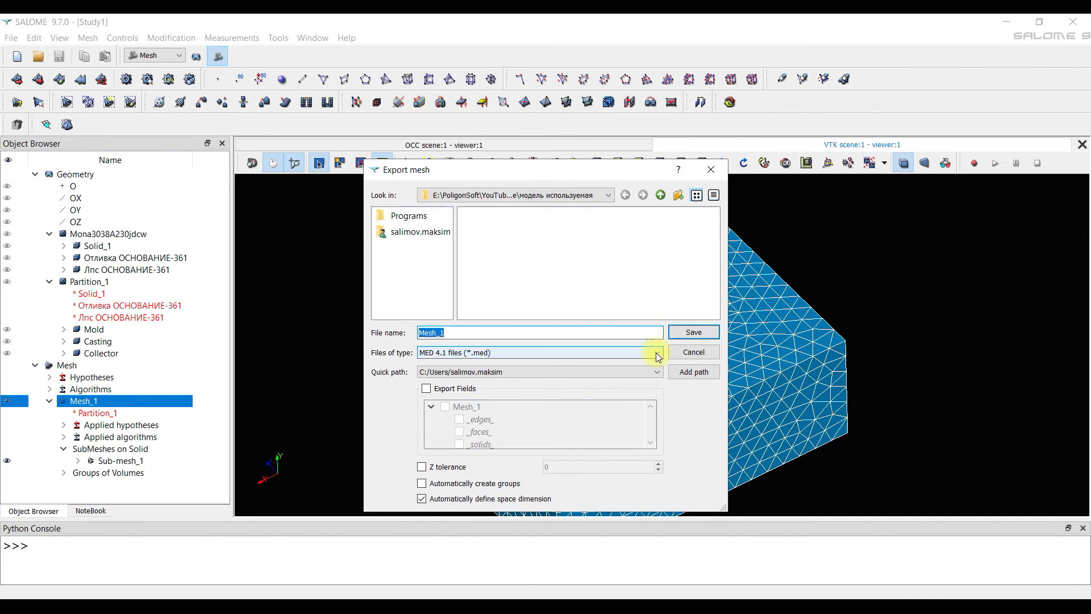
{"action": "left_click", "coordinate": [680, 332]}
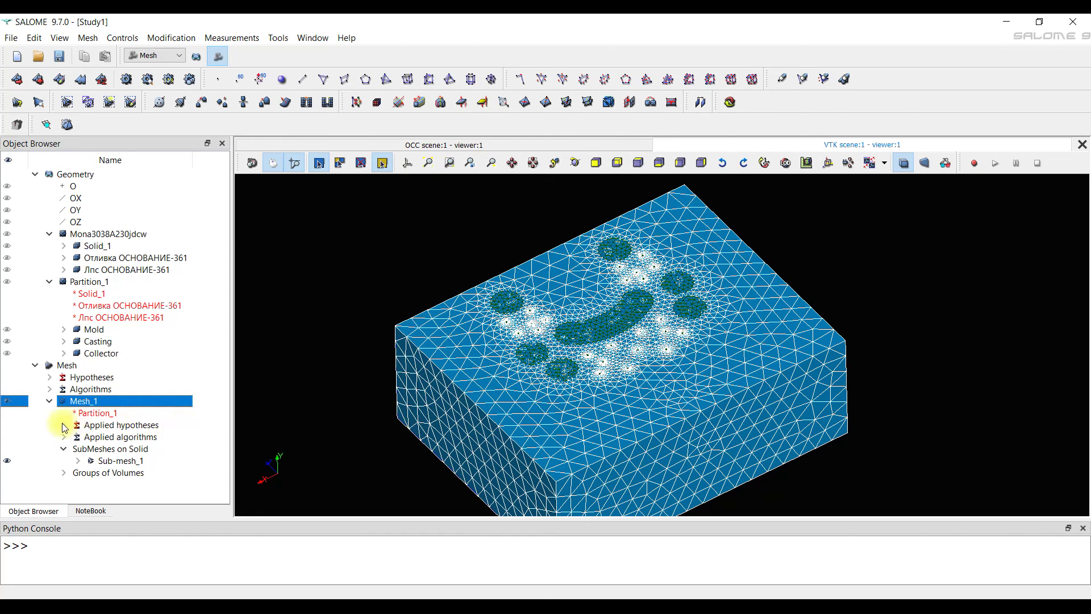
{"action": "scroll", "coordinate": [584, 324], "scroll_direction": "up", "scroll_amount": 10}
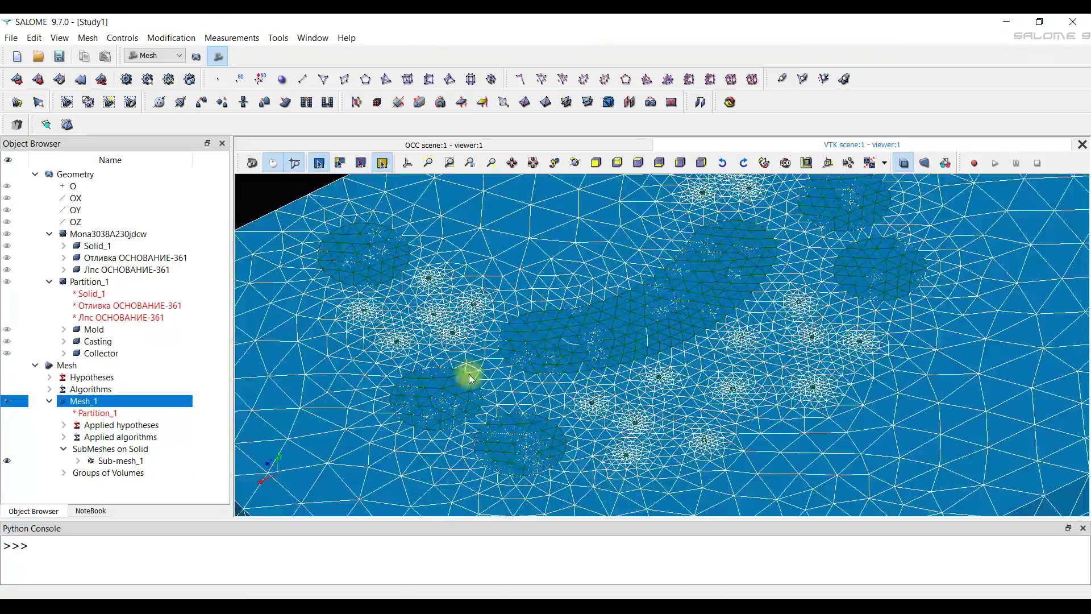
{"action": "scroll", "coordinate": [509, 370], "scroll_direction": "up", "scroll_amount": 5}
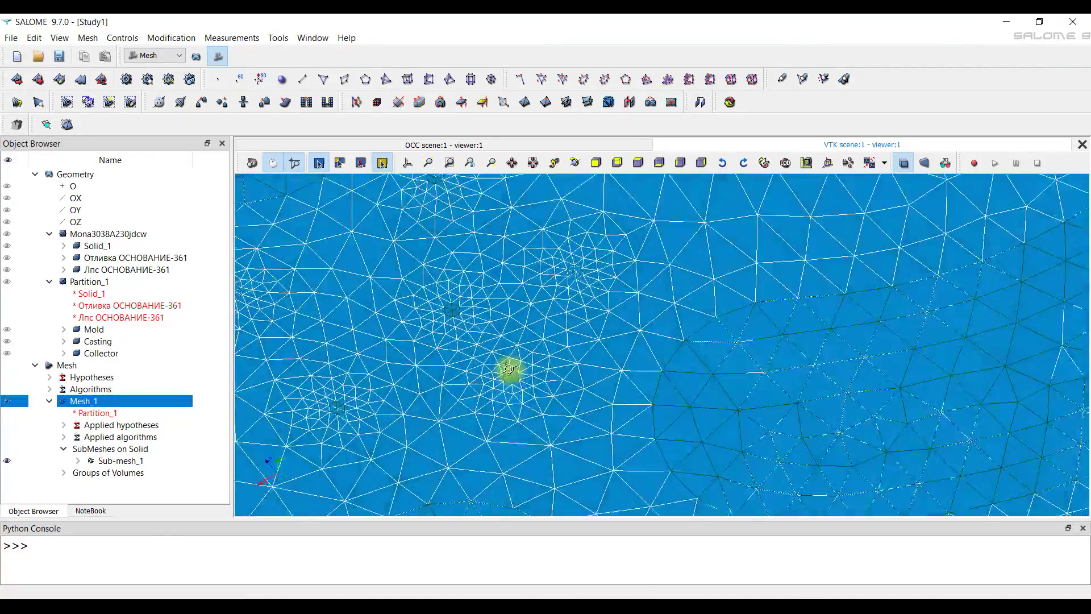
{"action": "scroll", "coordinate": [509, 378], "scroll_direction": "down", "scroll_amount": 10}
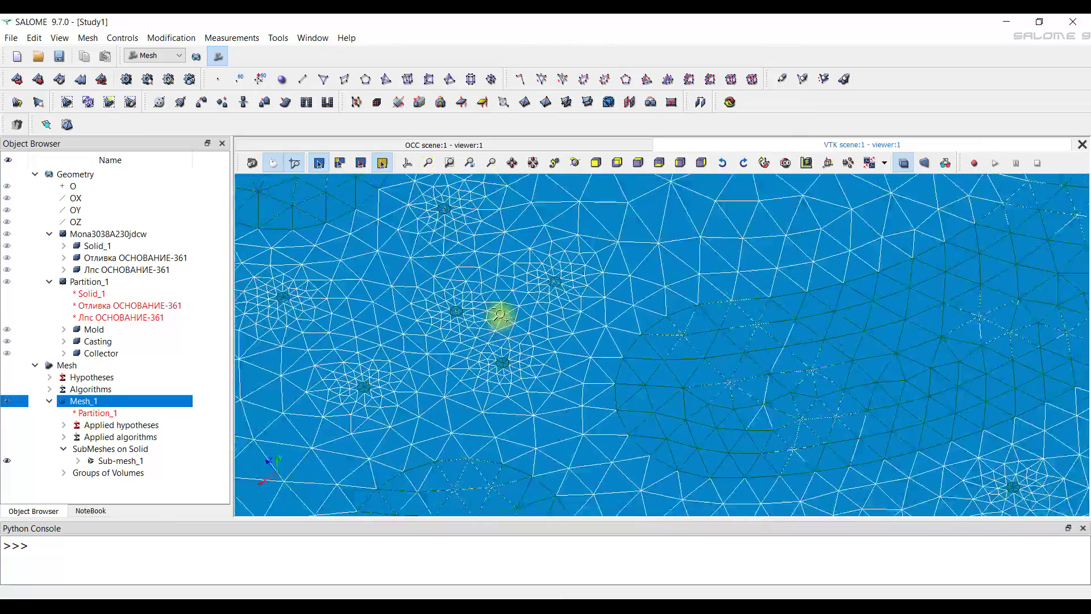
{"action": "scroll", "coordinate": [567, 294], "scroll_direction": "down", "scroll_amount": 5}
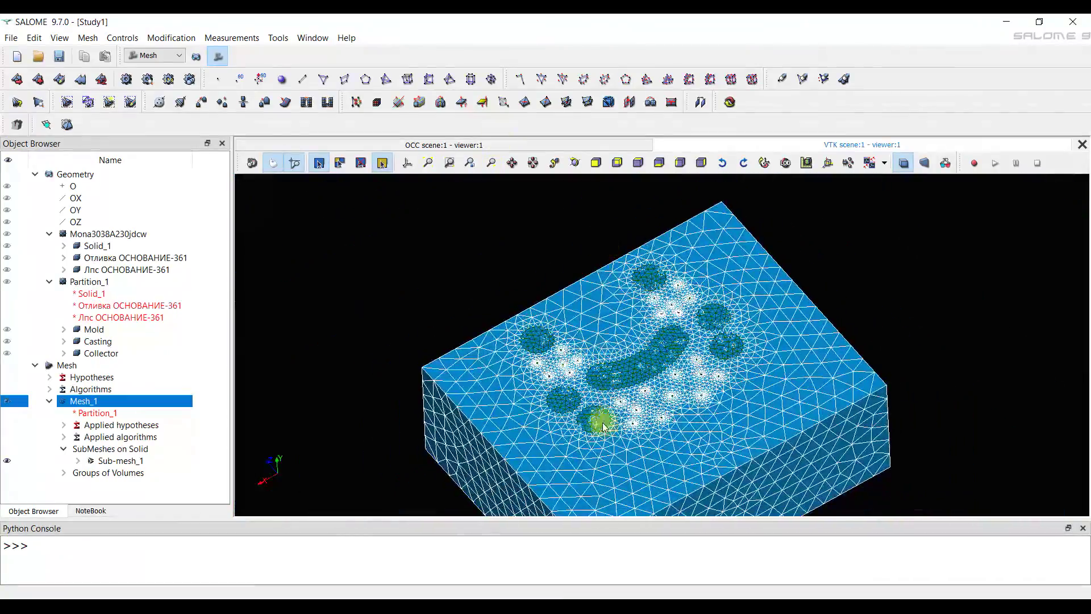